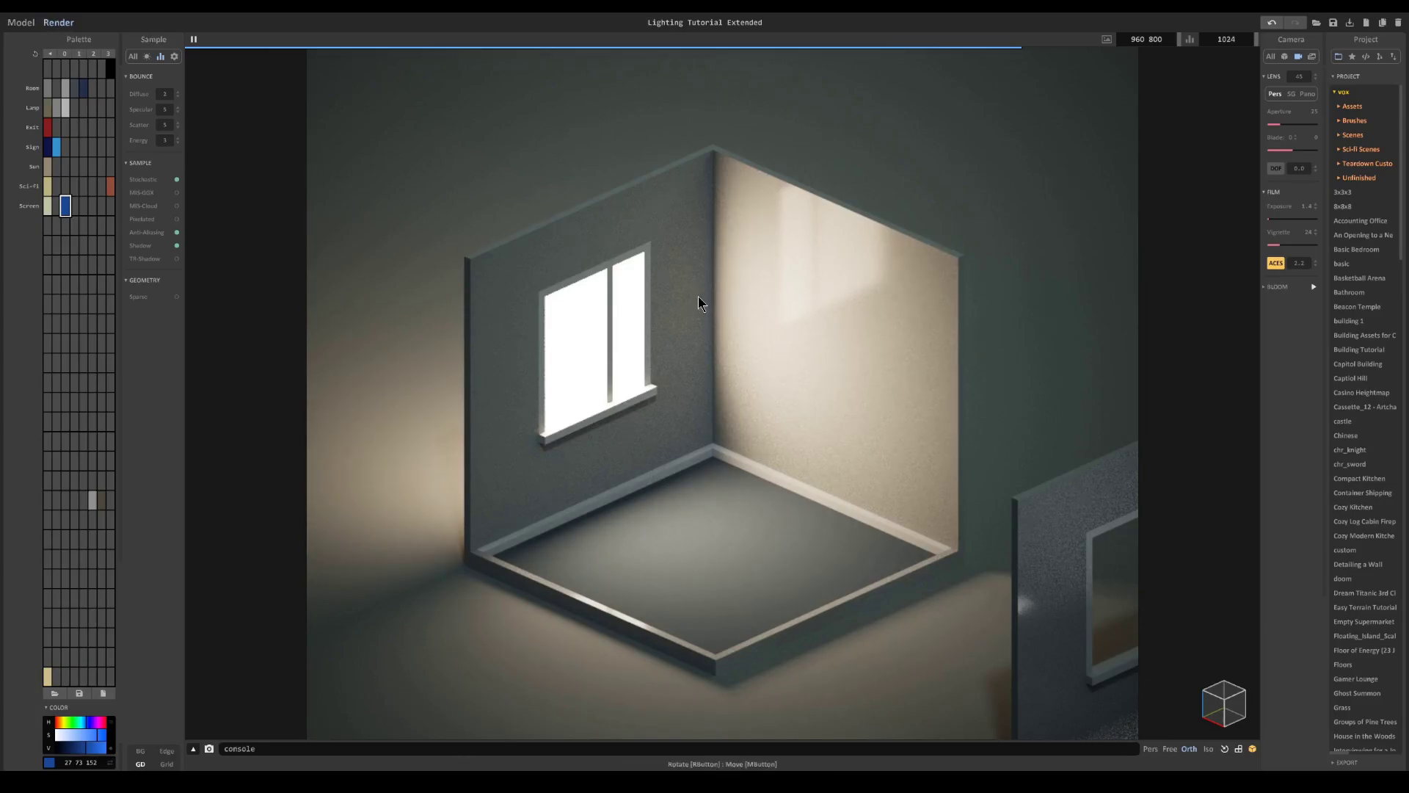
- Toggle Bloom on, off and back on to compare, leaving the window glowing with bloom enabled
left_click(1314, 287)
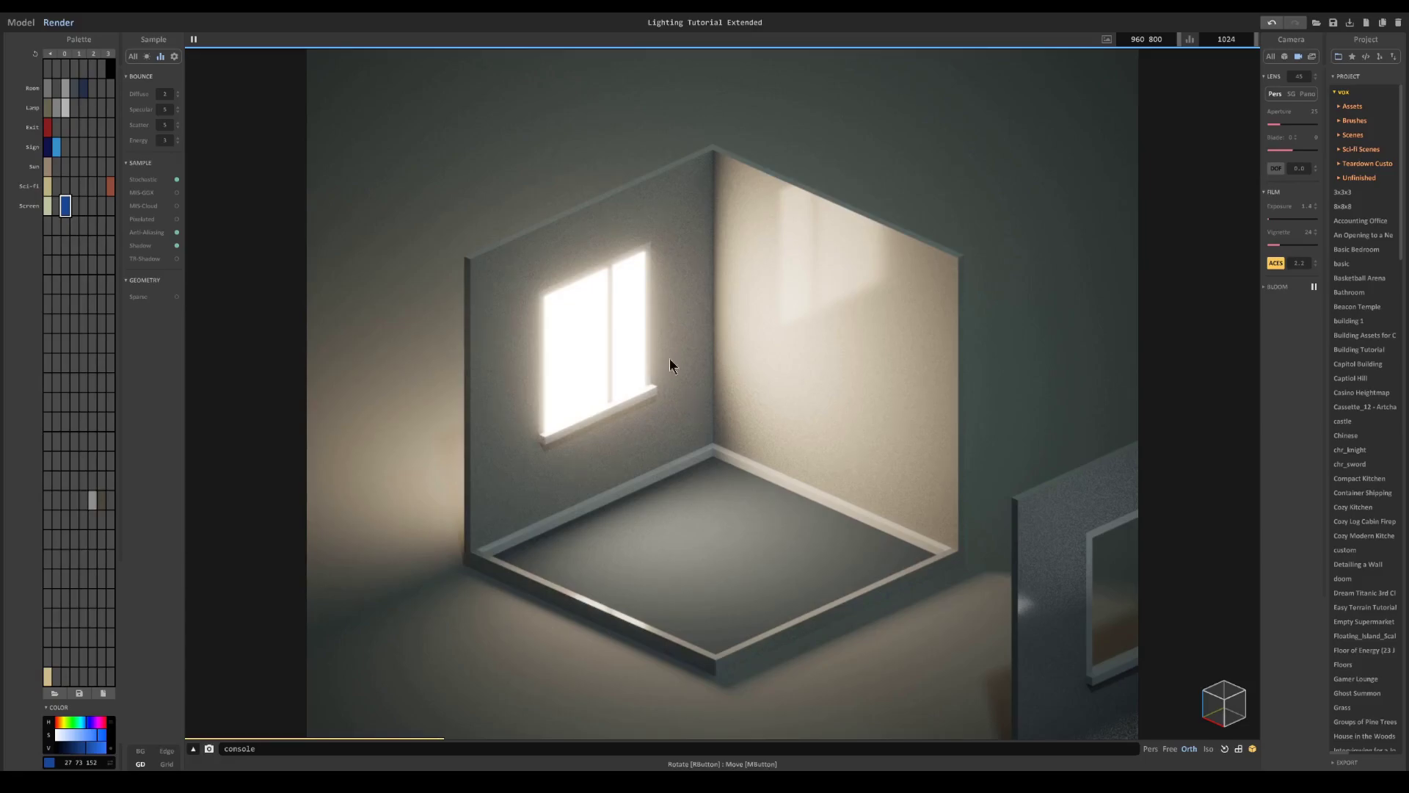
left_click(1315, 286)
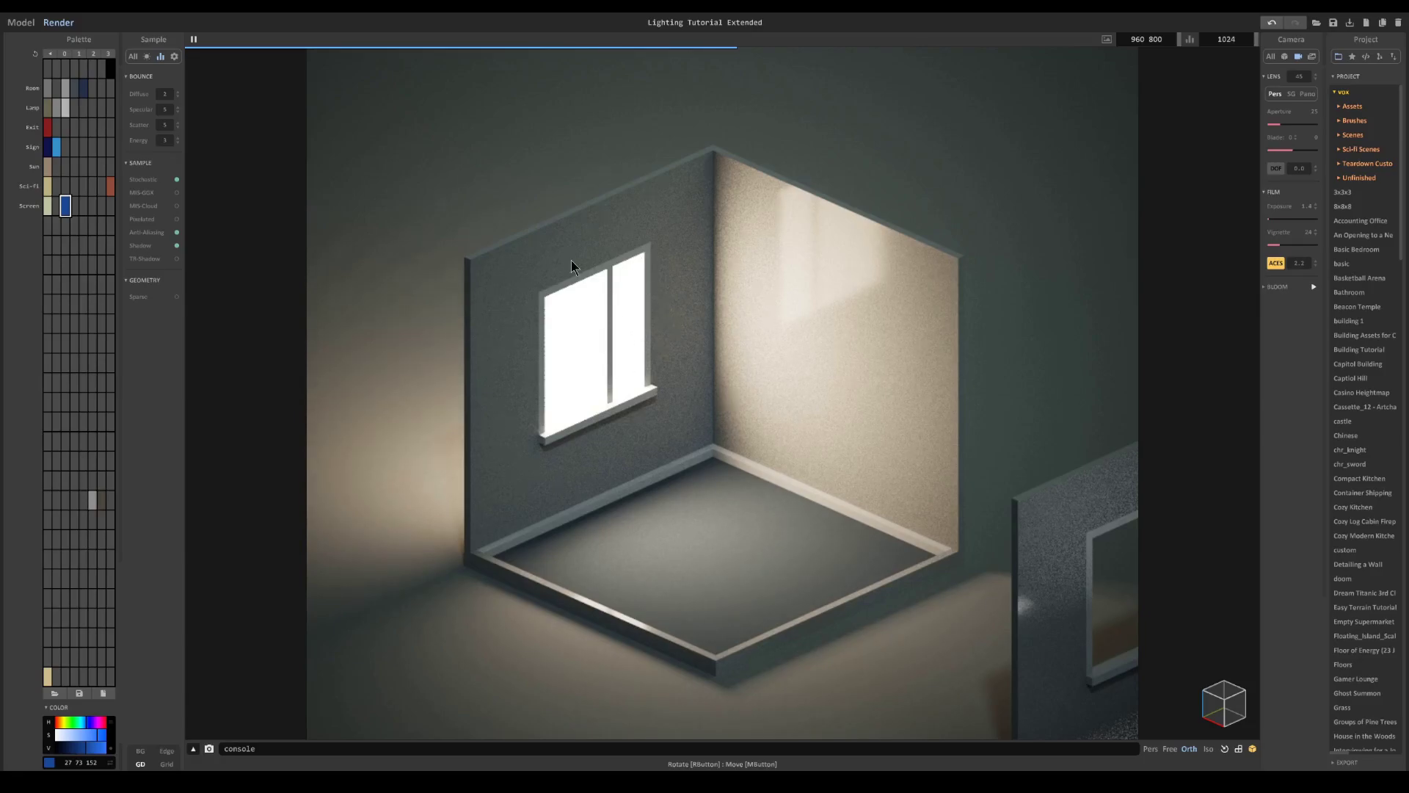
left_click(1314, 286)
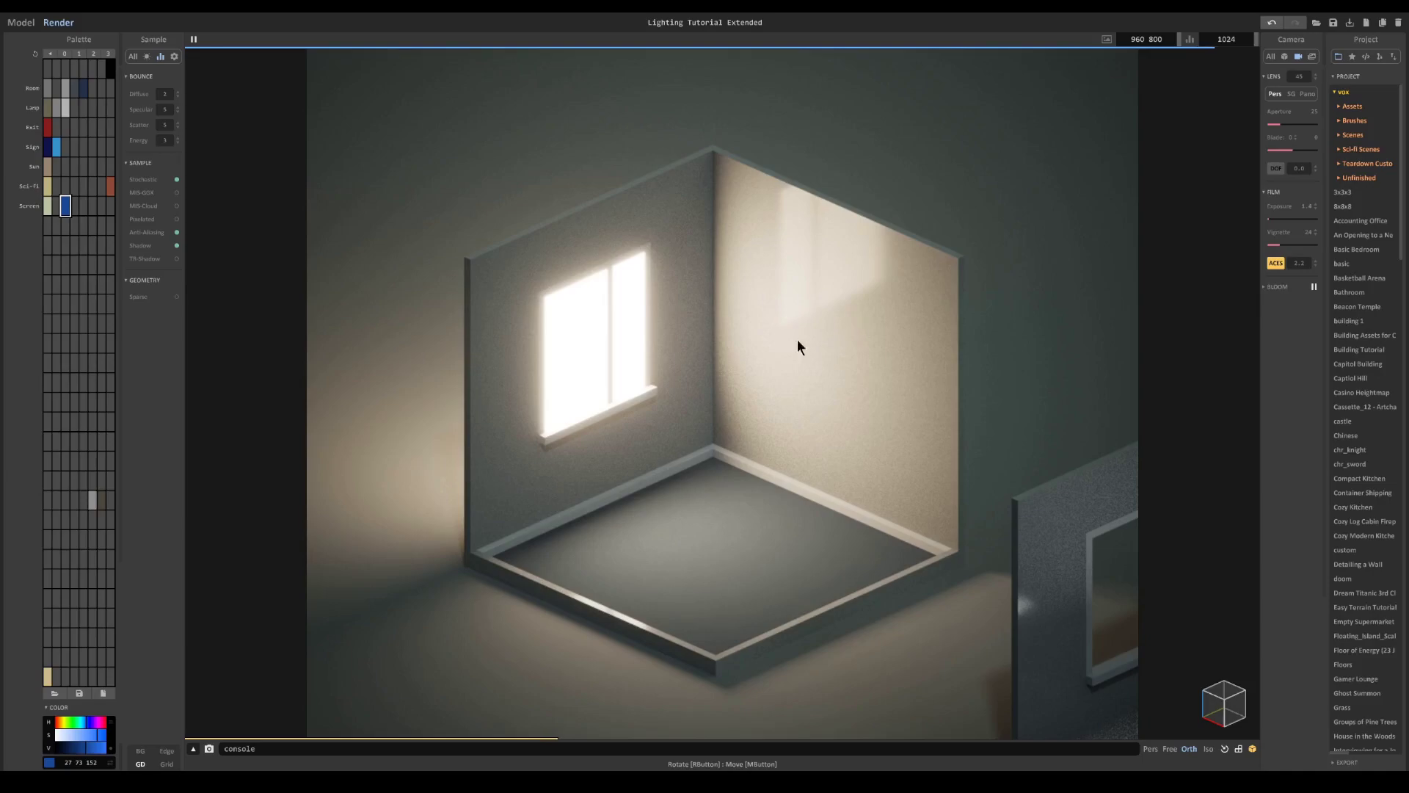
- Select the grey Room swatch and switch its material to Diffuse, then back to Metal
left_click(847, 358)
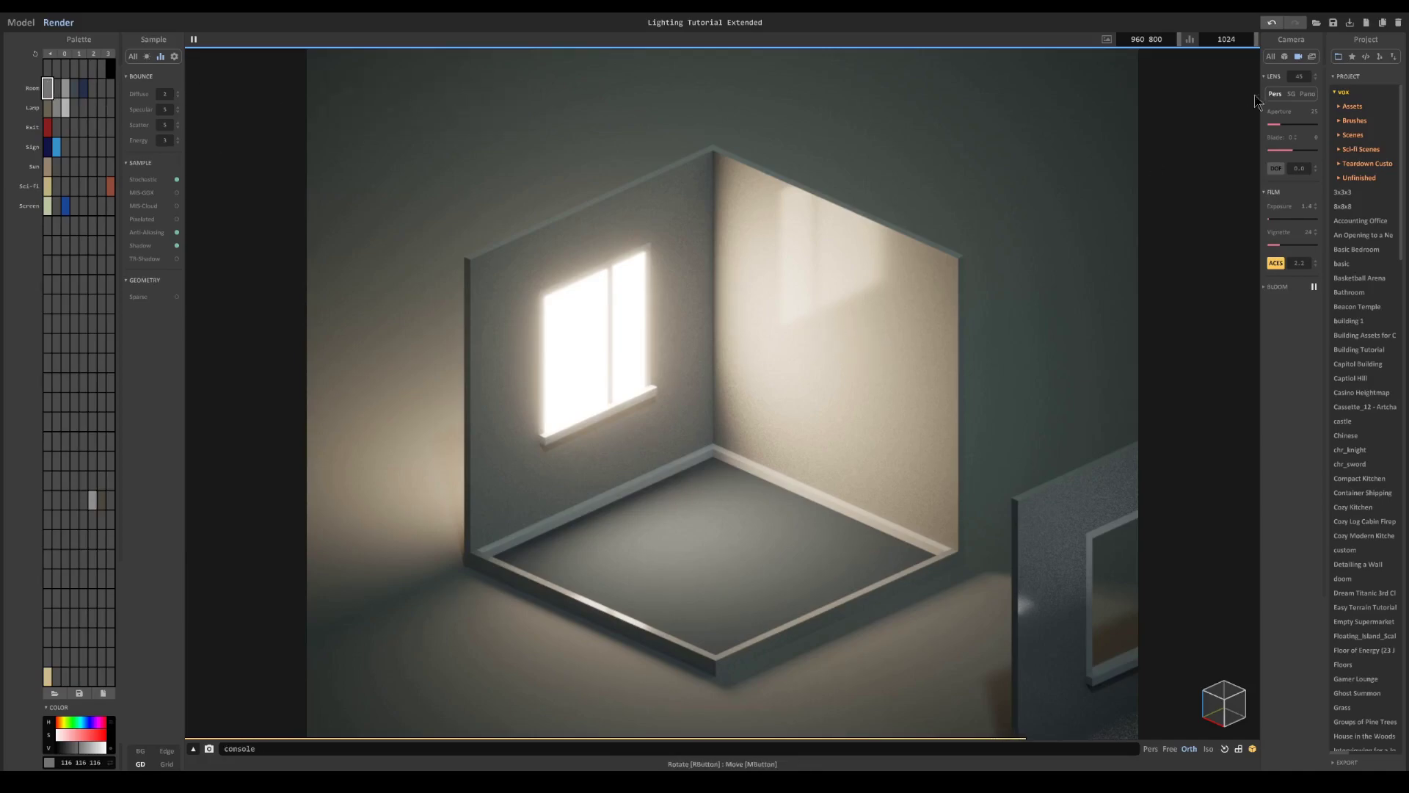
left_click(1285, 59)
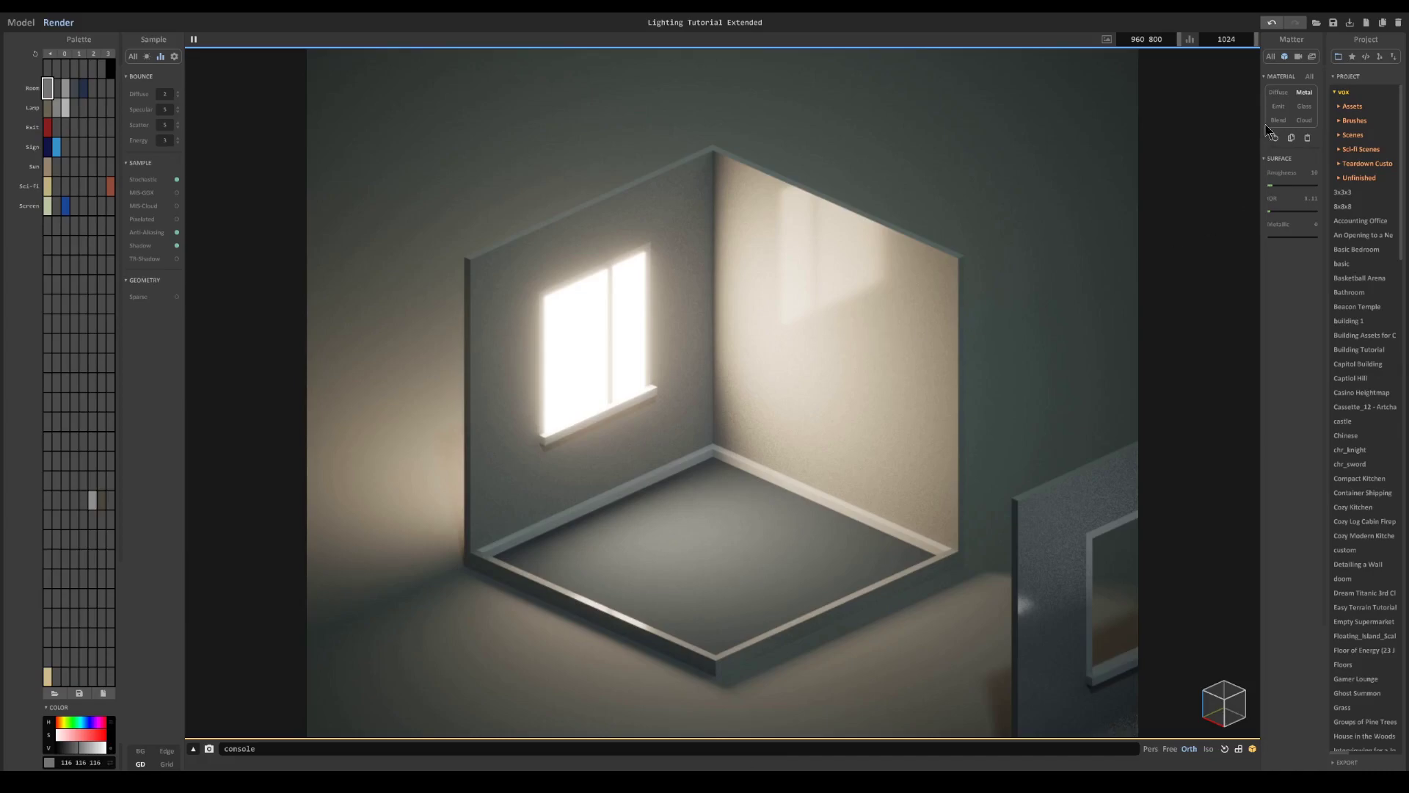
left_click(1278, 92)
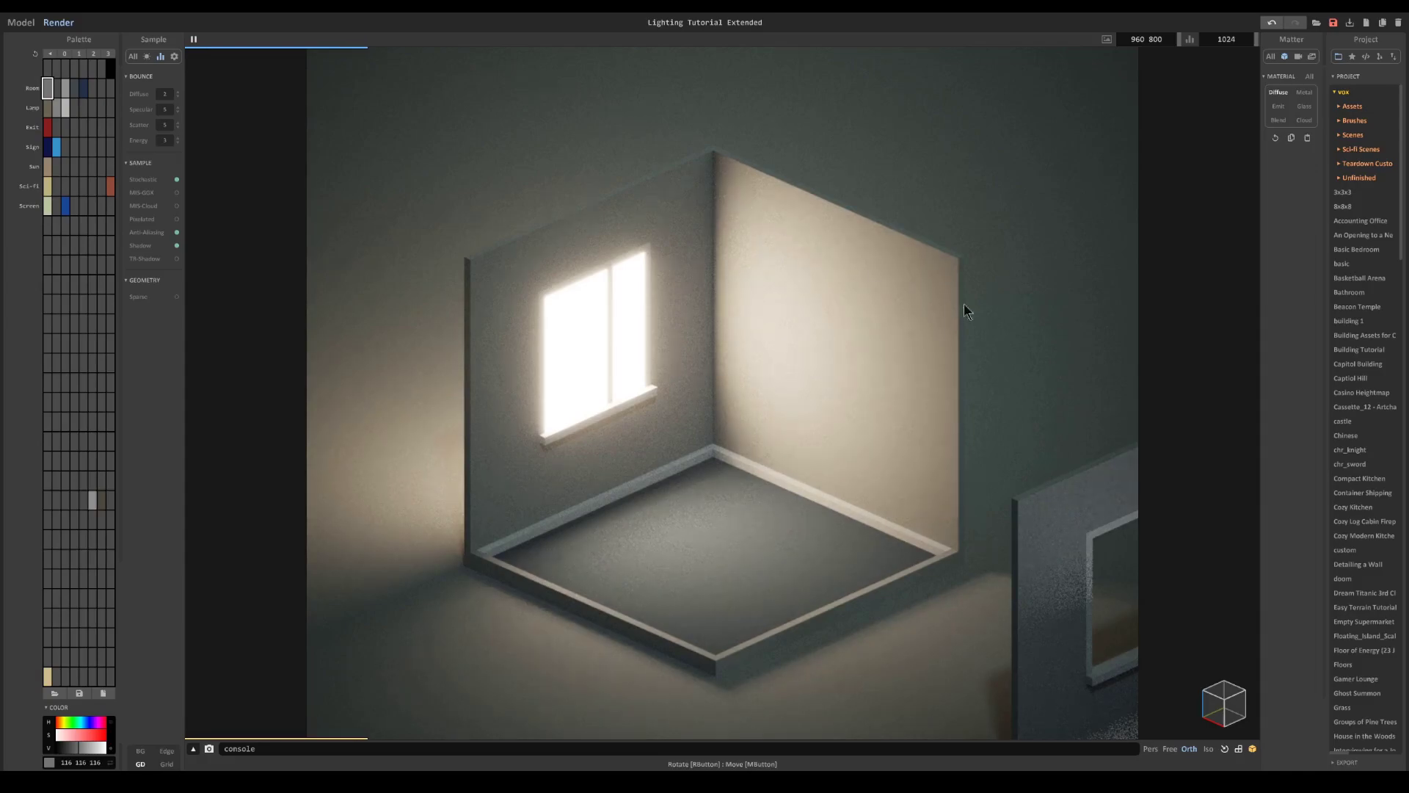
left_click(1303, 93)
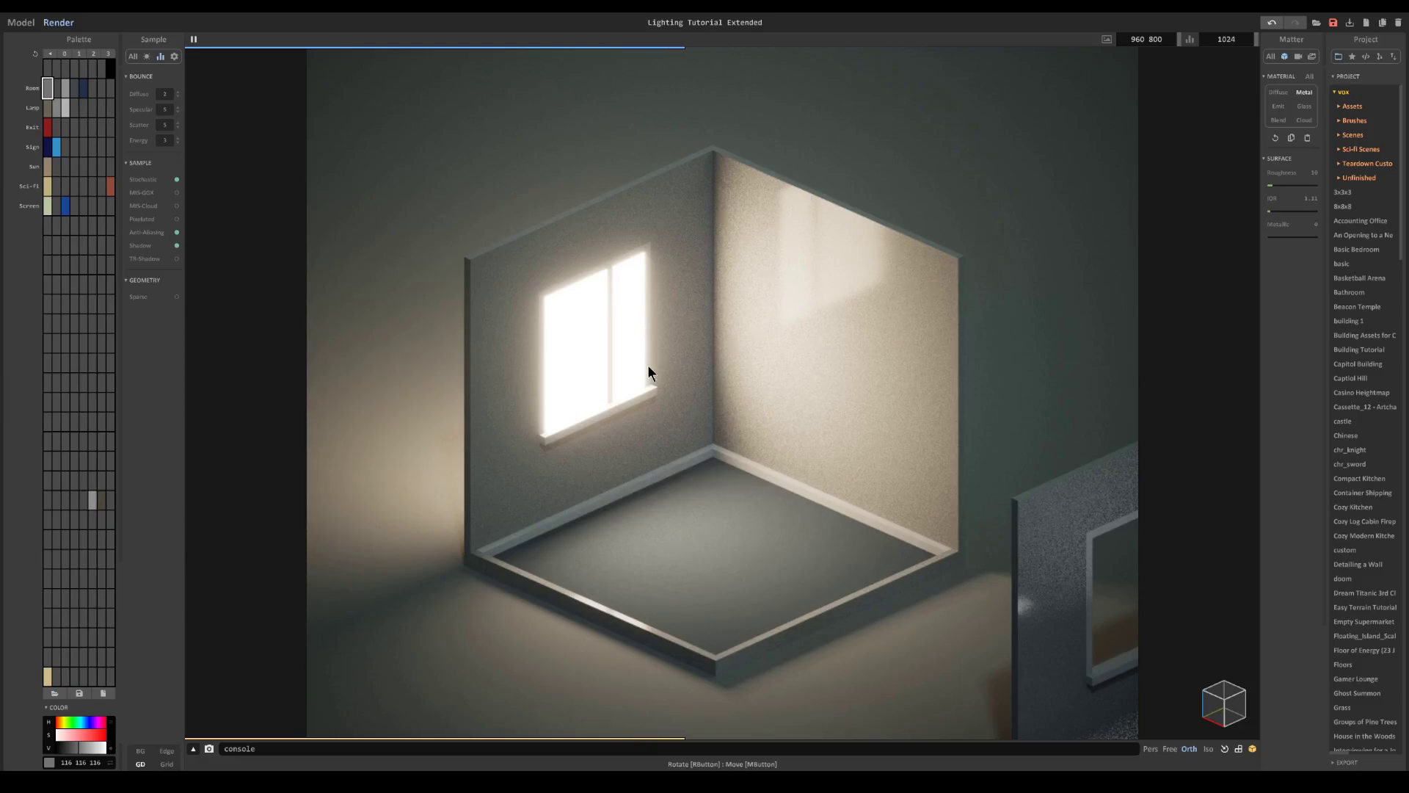
- Select the emissive Sun colour and inspect the room model before returning to the render
left_click(608, 339)
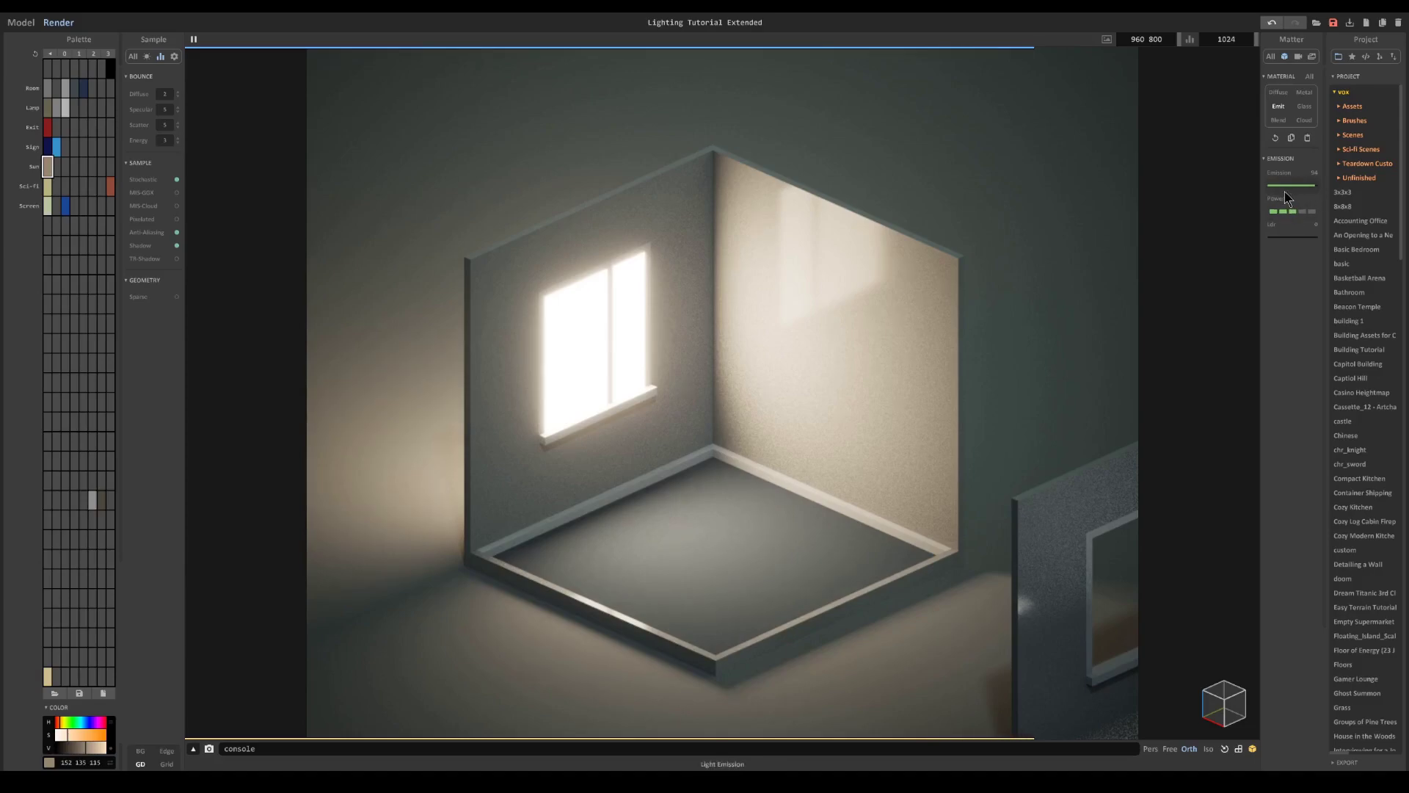
left_click(26, 28)
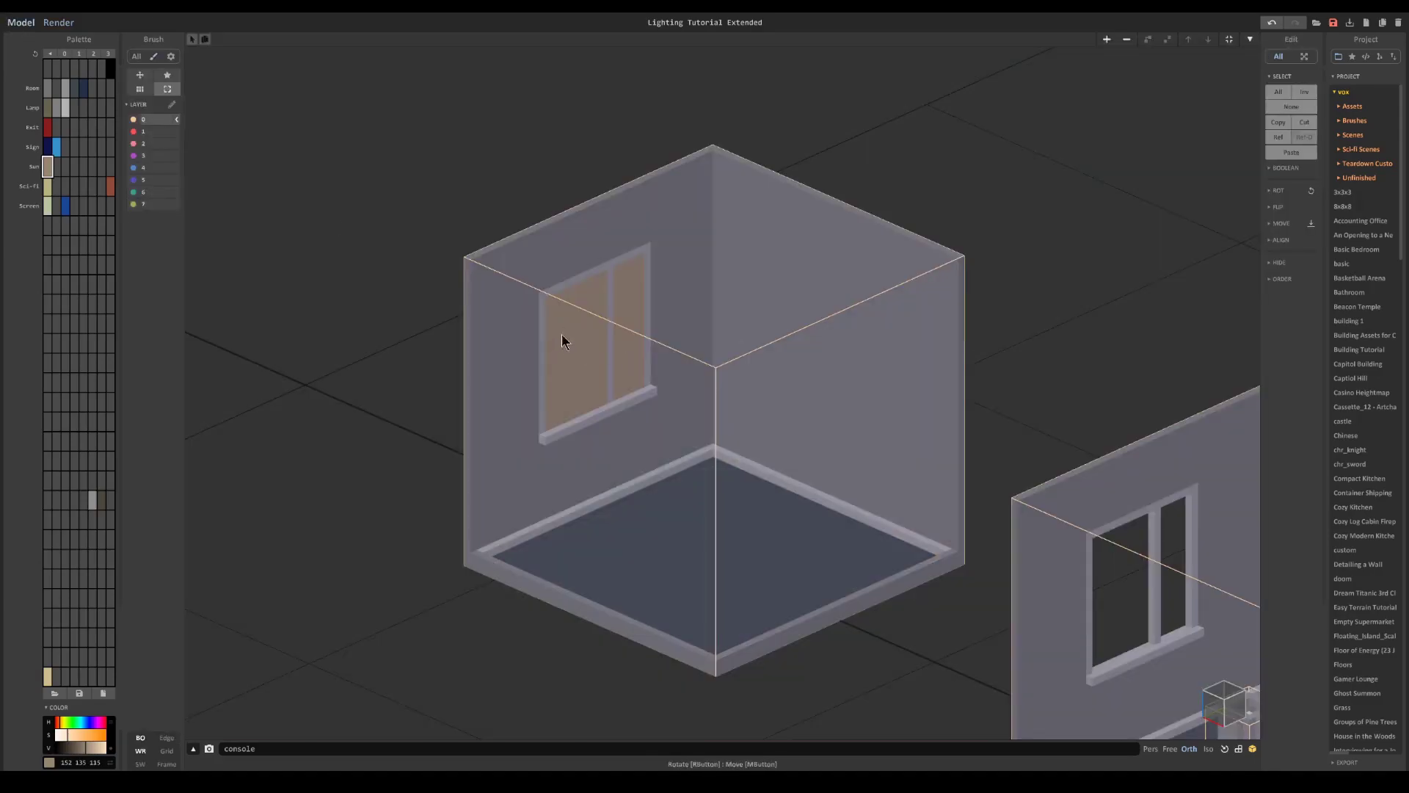
key("Tab")
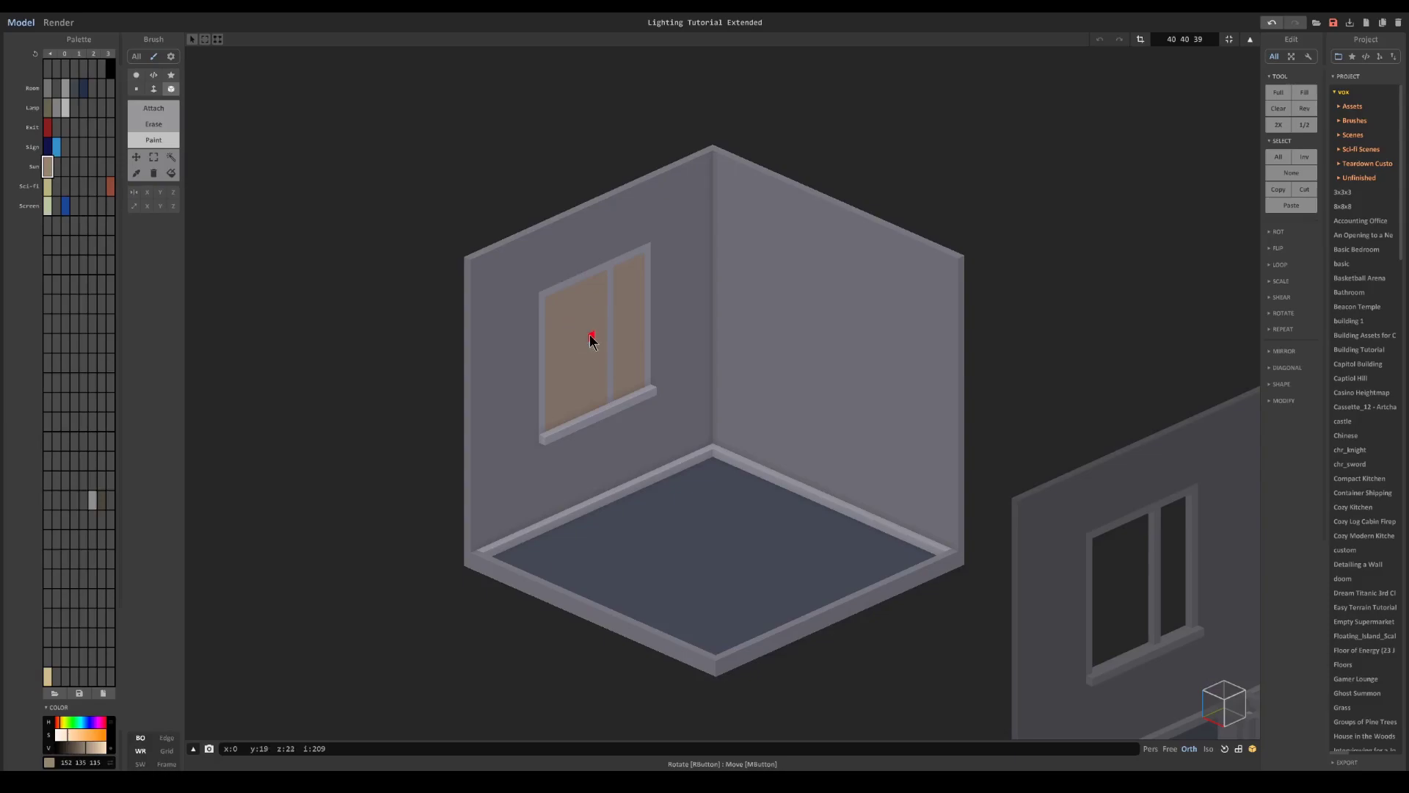
left_click(58, 22)
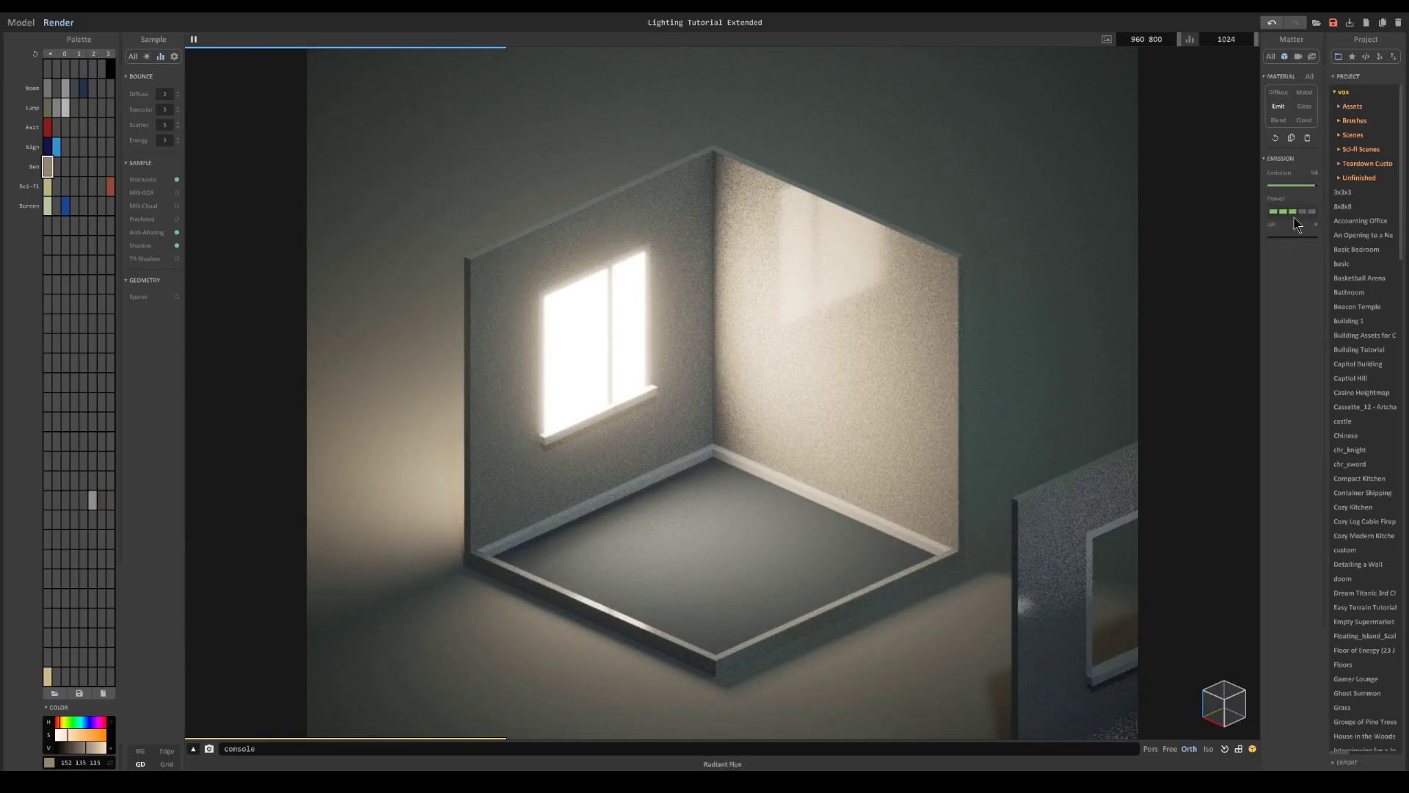
- Raise the Sun's emission power, then lower it one step, with bloom turned off and back on
left_click(1314, 214)
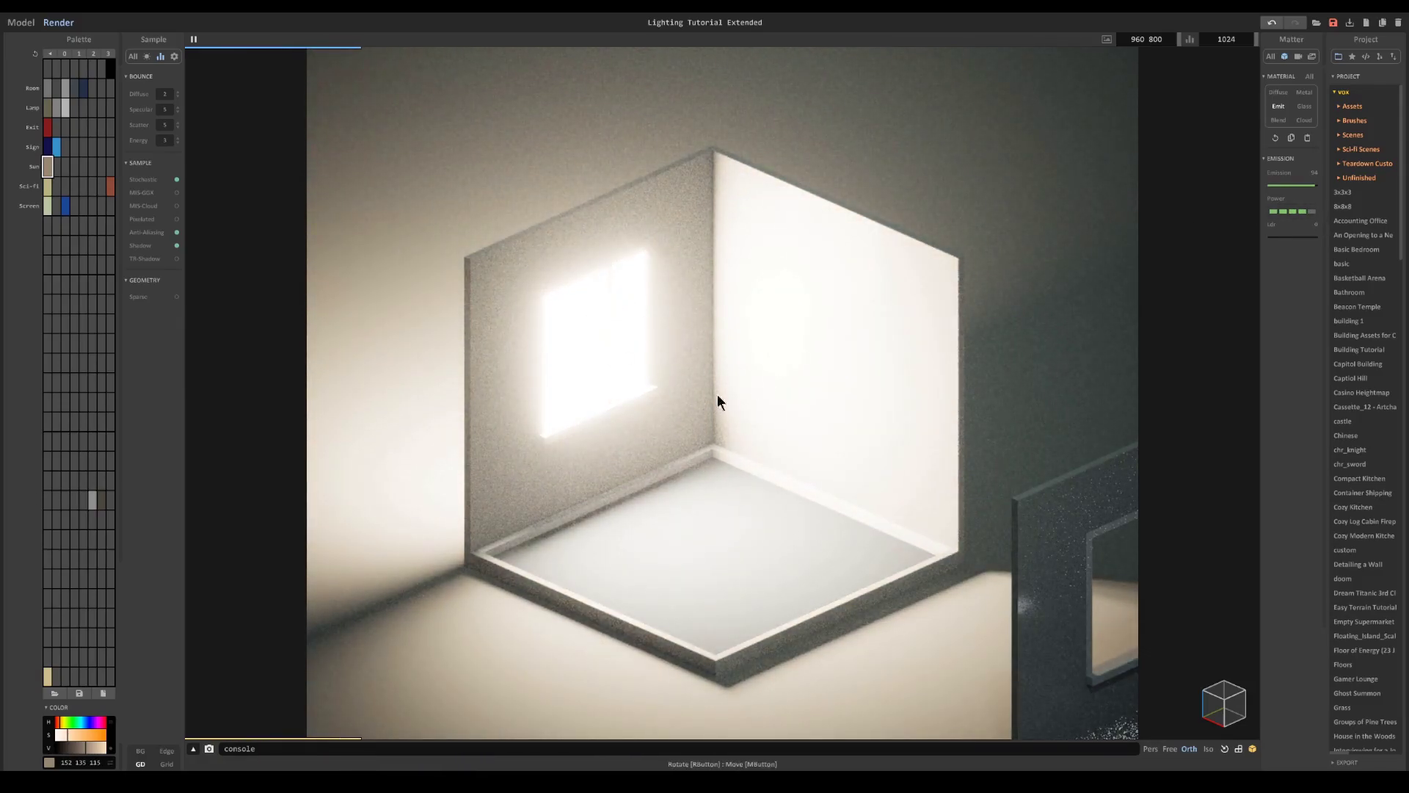
left_click(1297, 60)
left_click(1313, 286)
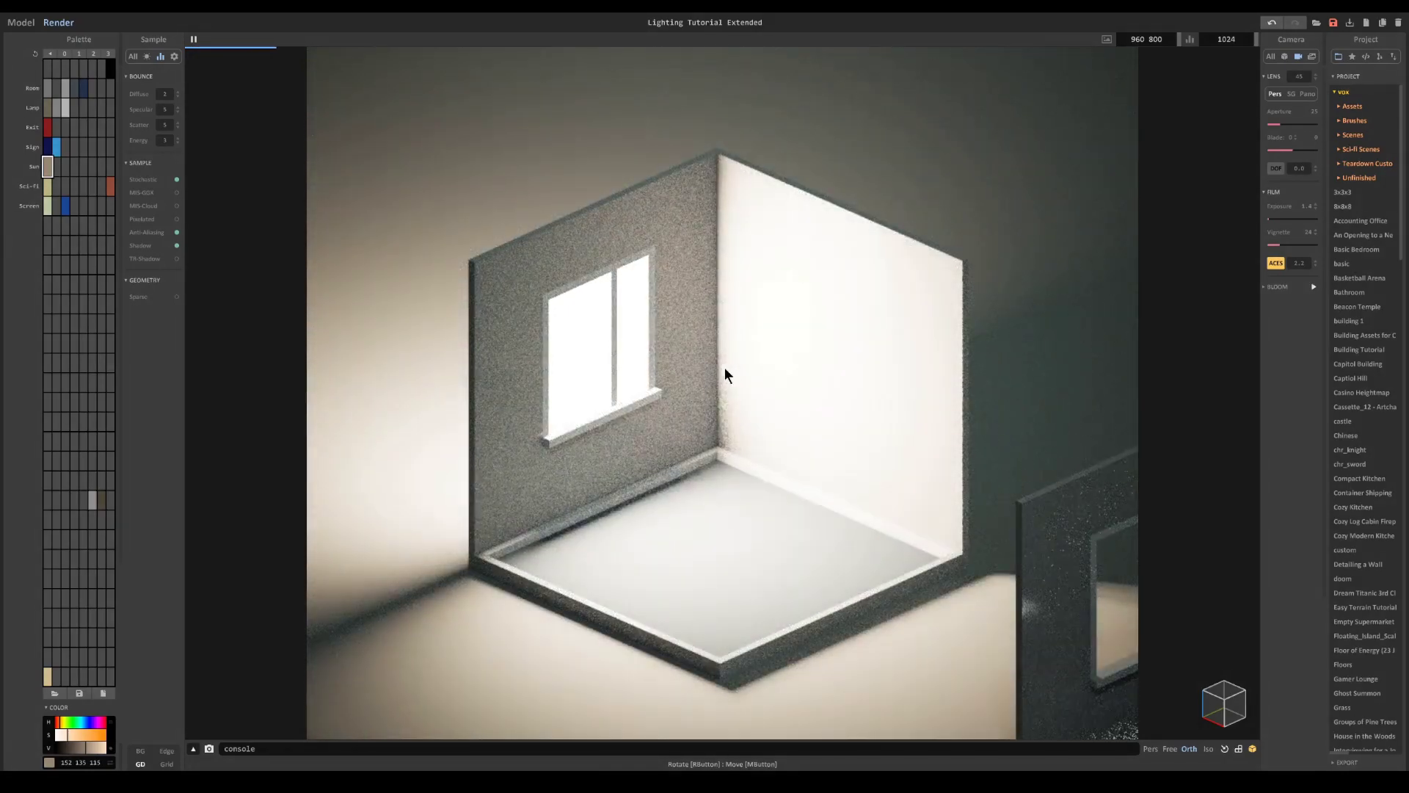
left_click(1284, 56)
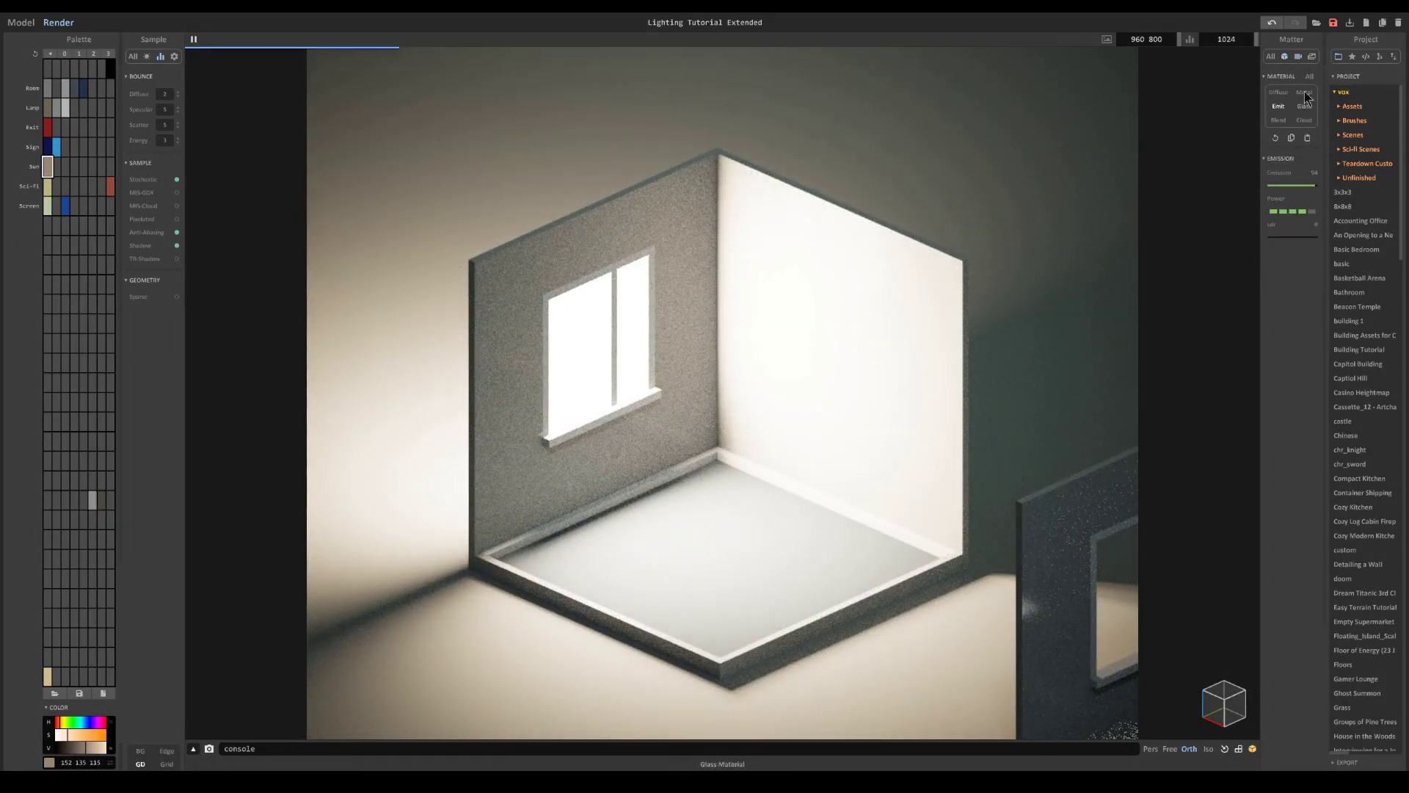
left_click(1293, 212)
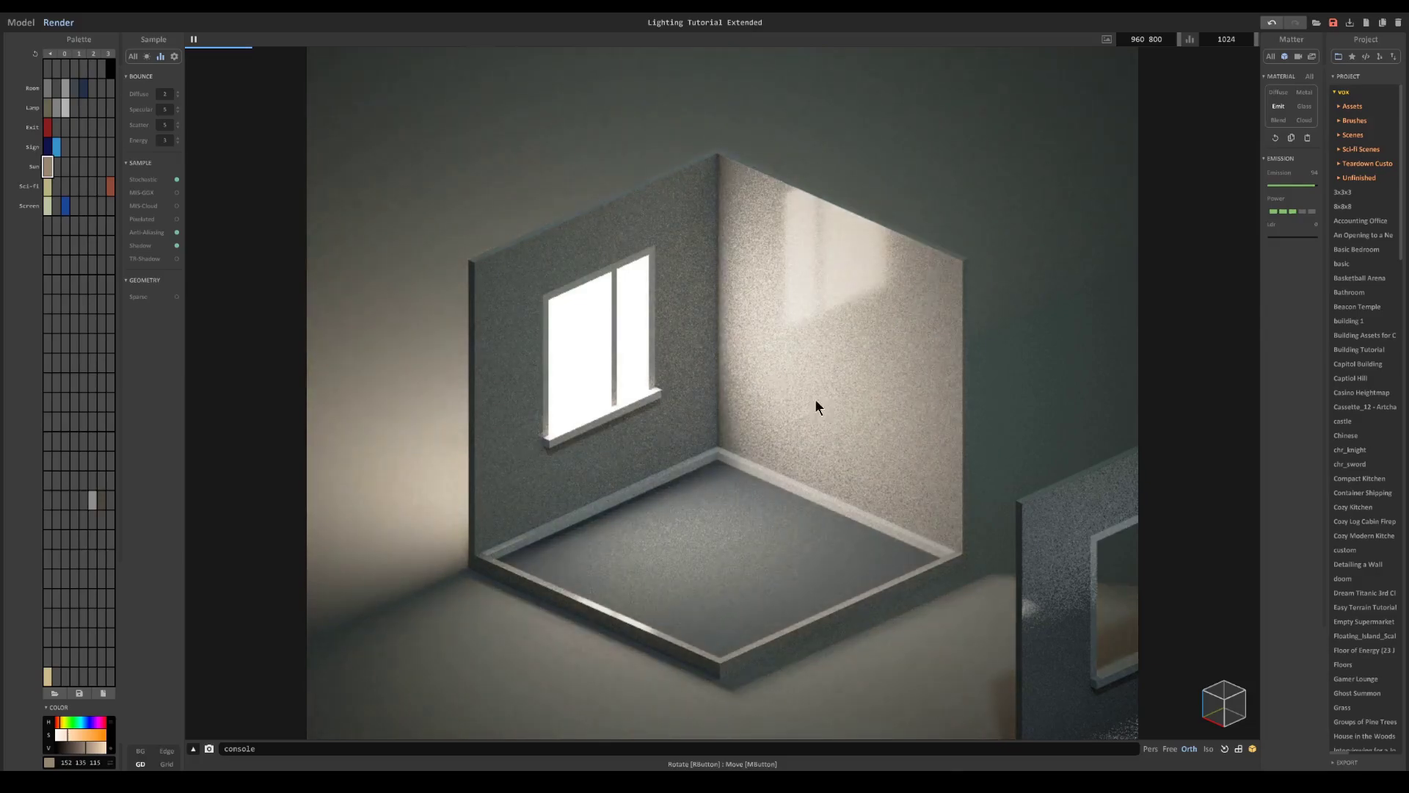
left_click(1297, 57)
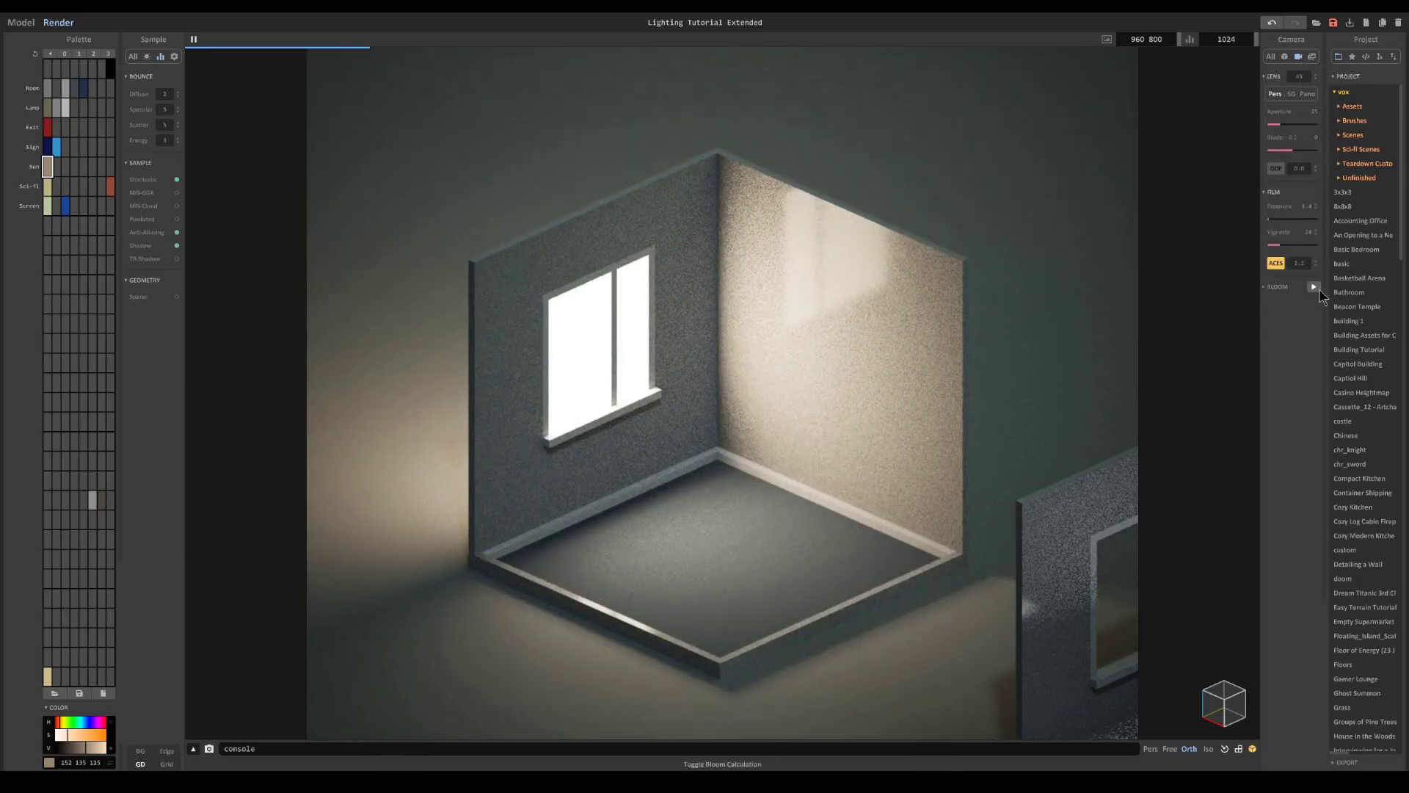
left_click(1317, 288)
left_click(1285, 56)
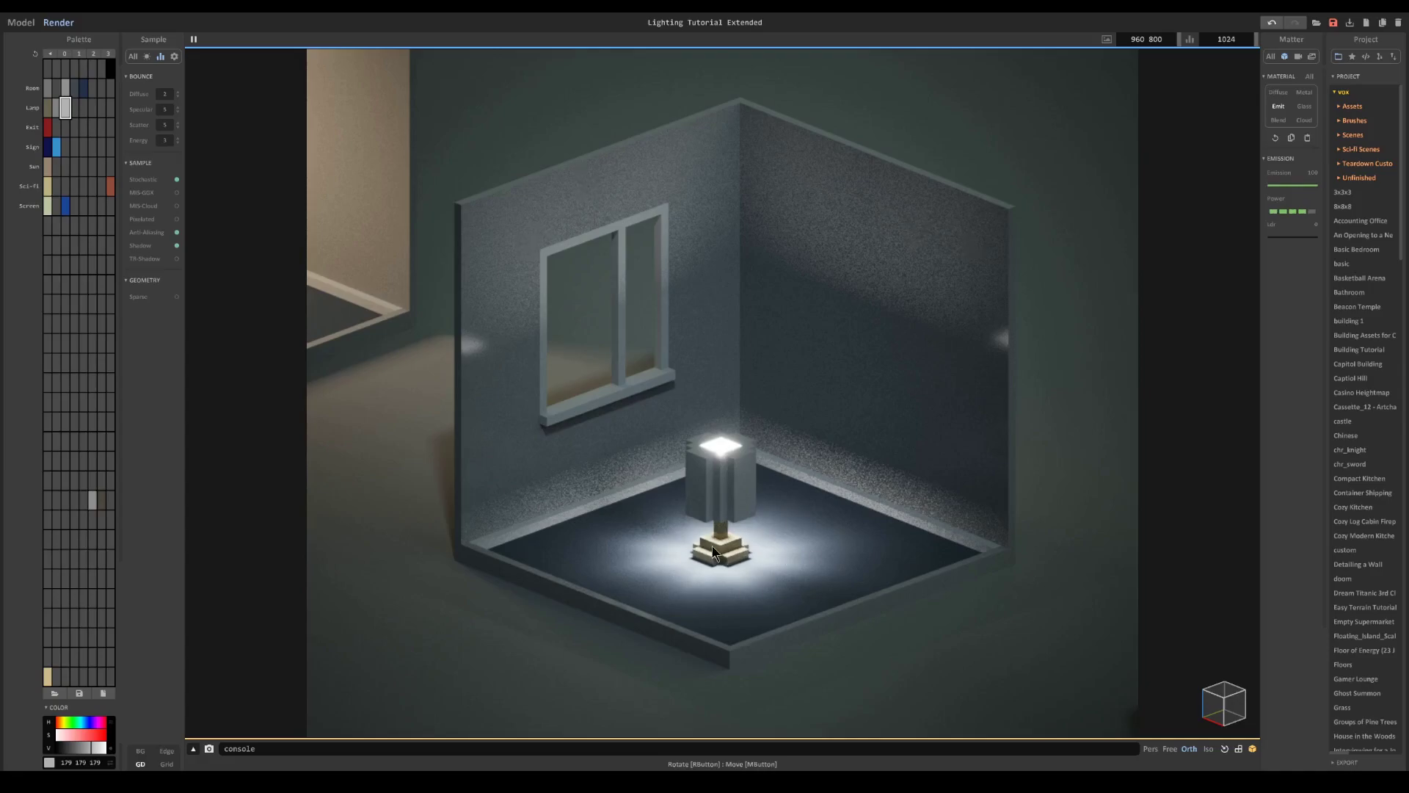
- Inspect the floor-lamp room in Model mode from a lower angle, then return to the render
left_click(21, 22)
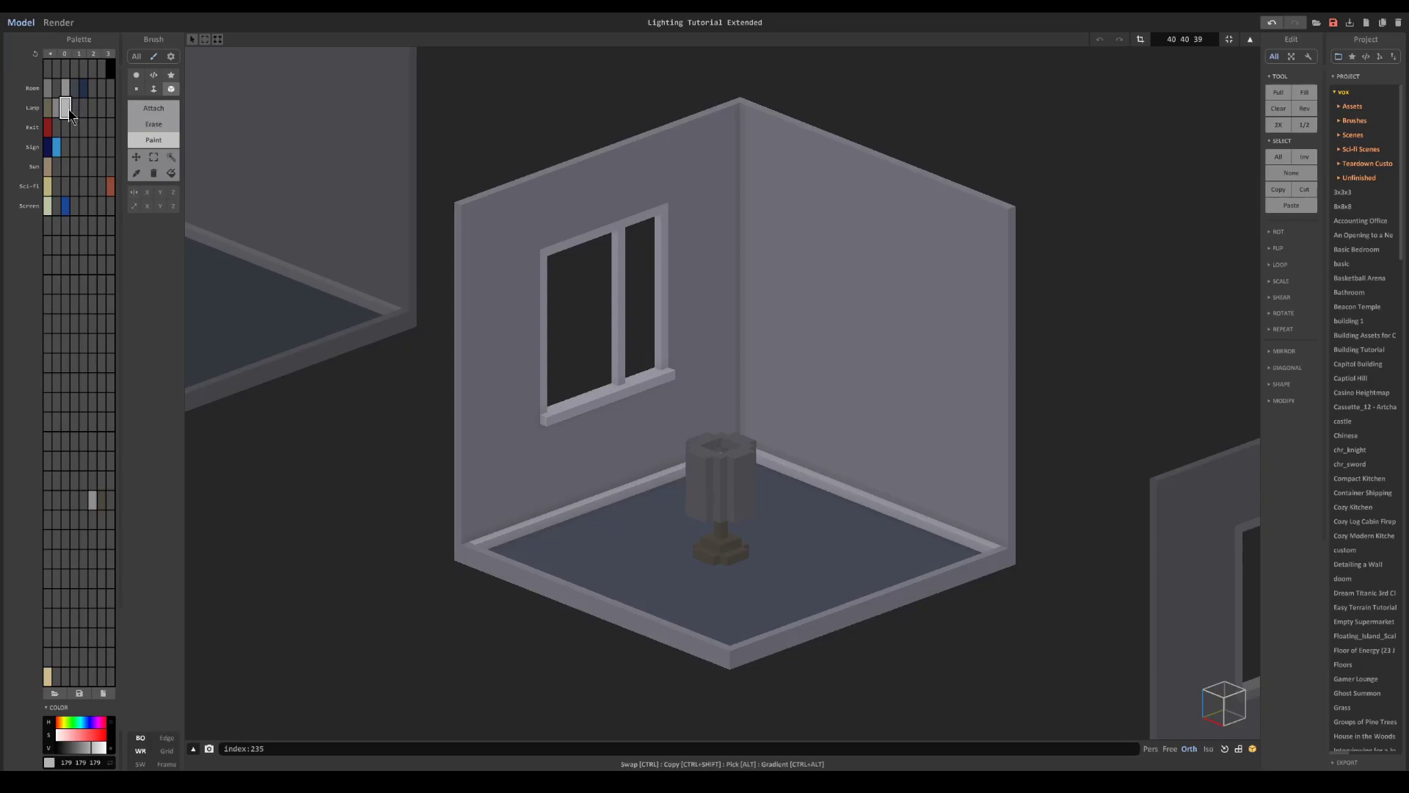
scroll(720, 475, "up", 5)
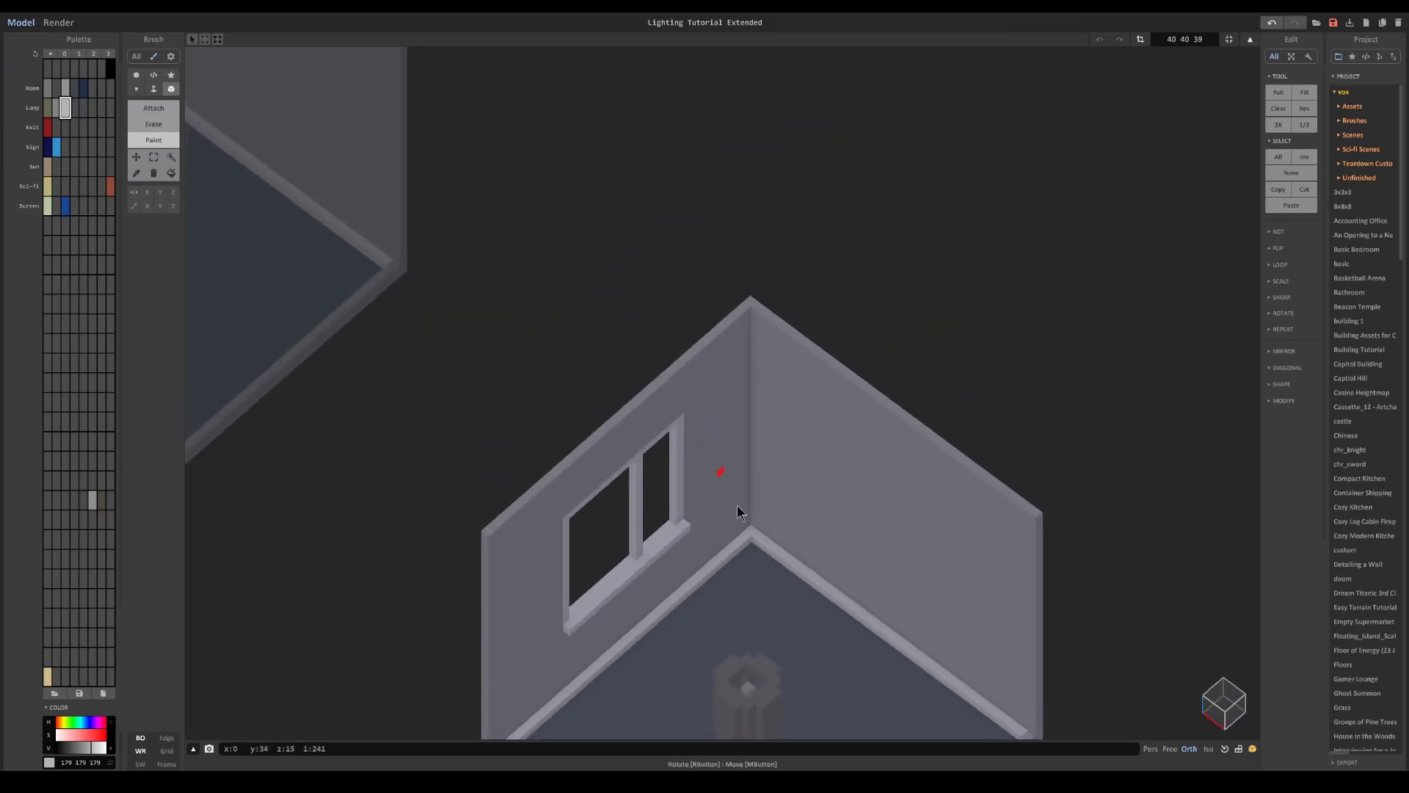
scroll(759, 517, "down", 3)
mouse_move(755, 494)
right_mouse_down()
mouse_move(736, 654)
mouse_move(758, 592)
mouse_move(753, 519)
right_mouse_up()
scroll(752, 520, "down", 3)
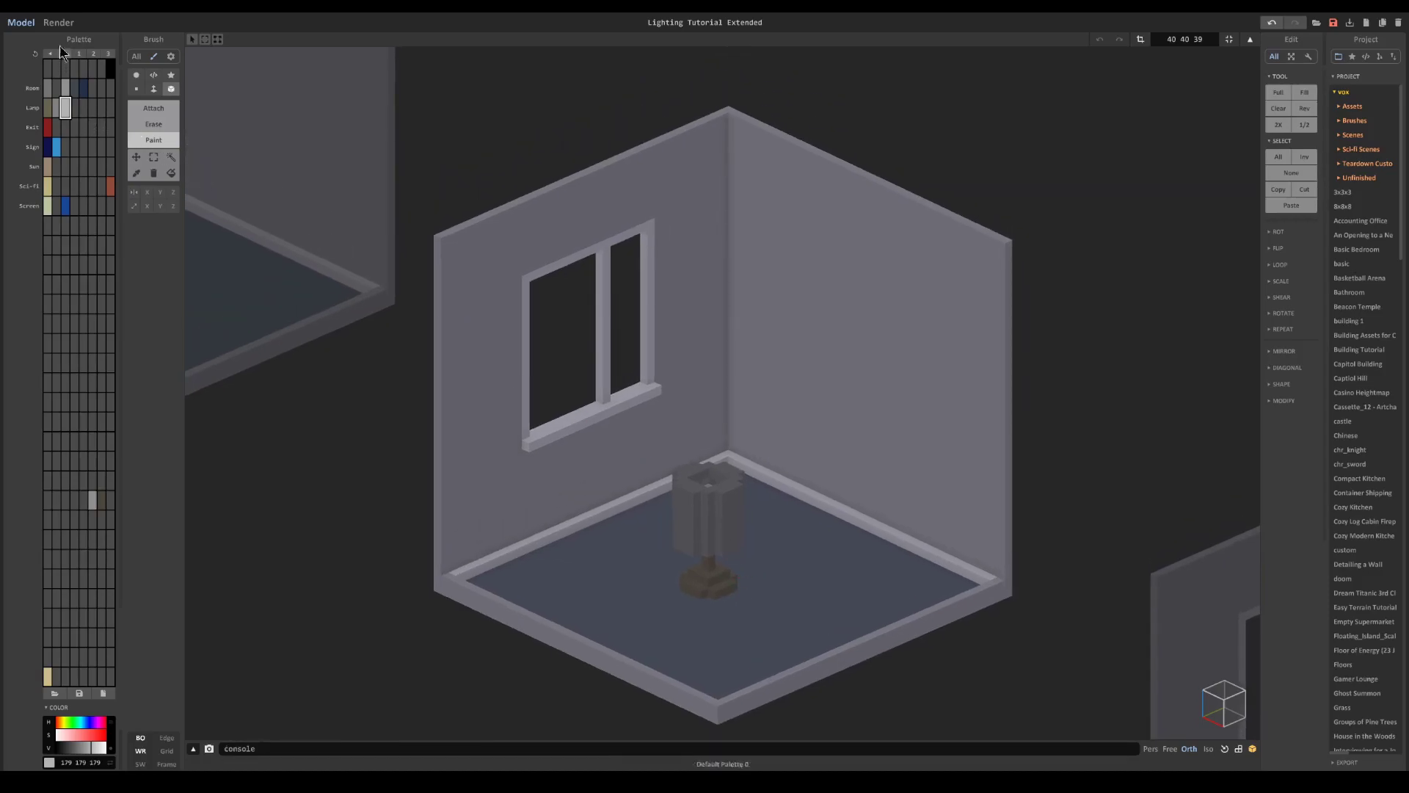
left_click(58, 22)
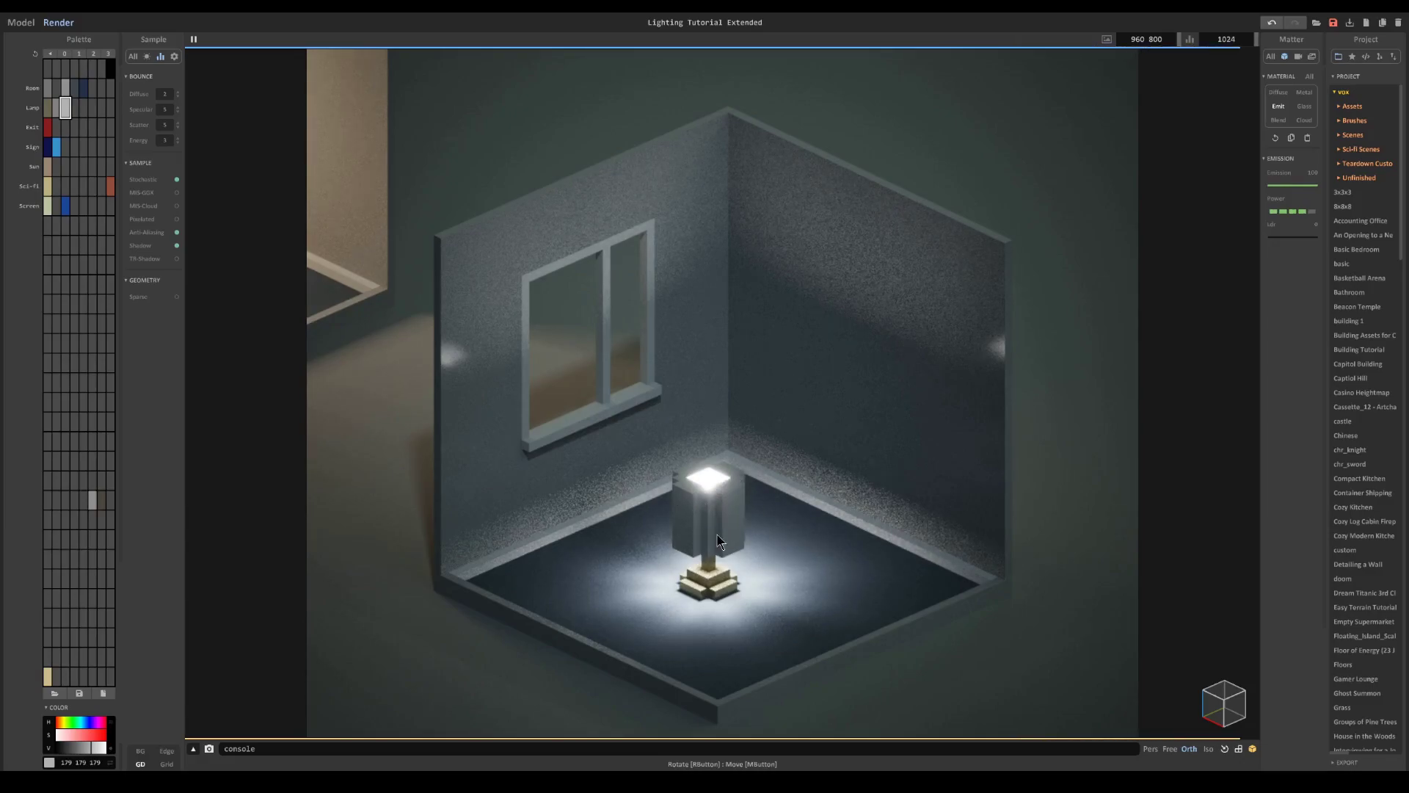
- Set the lamp's emission power down to 2 and back up to 4
left_click(1292, 212)
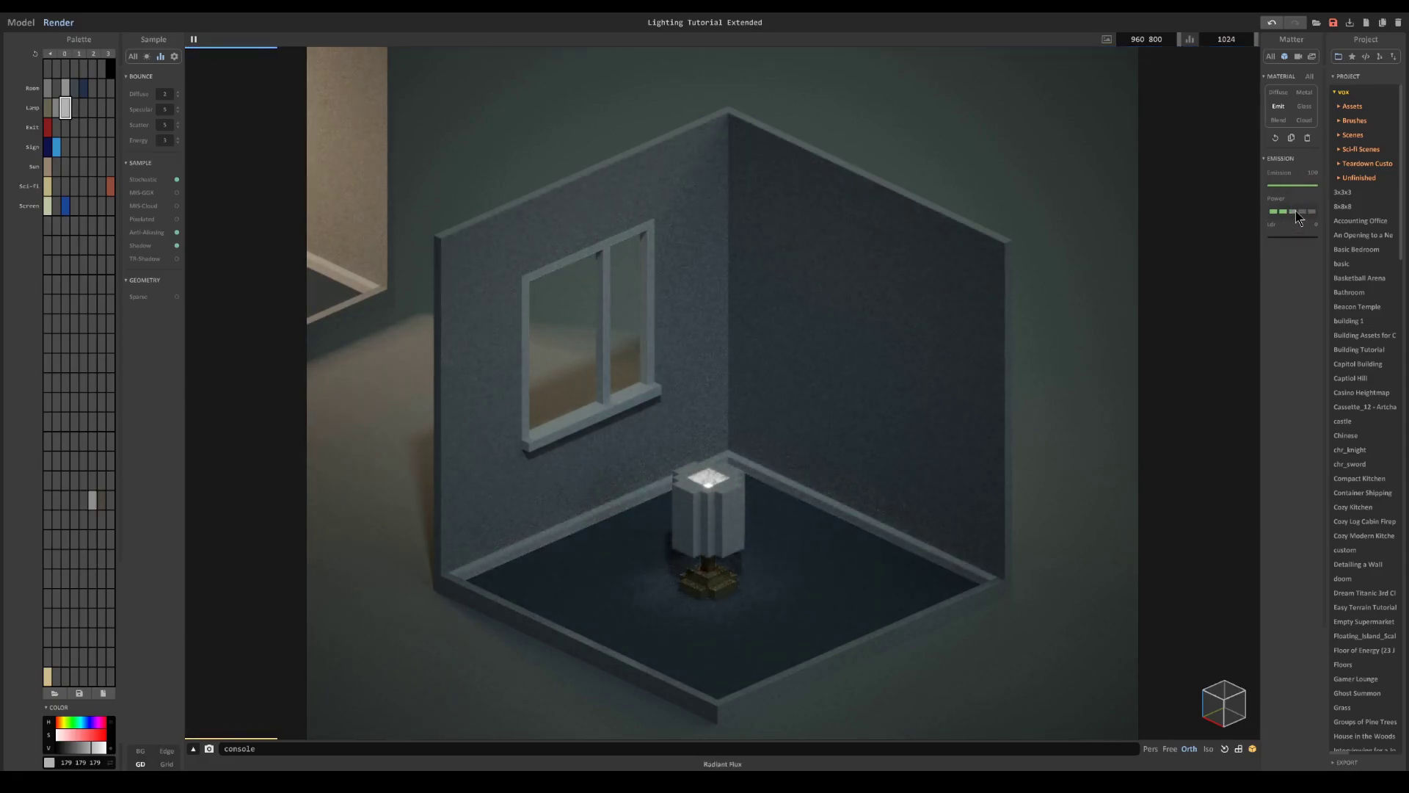
left_click(1294, 211)
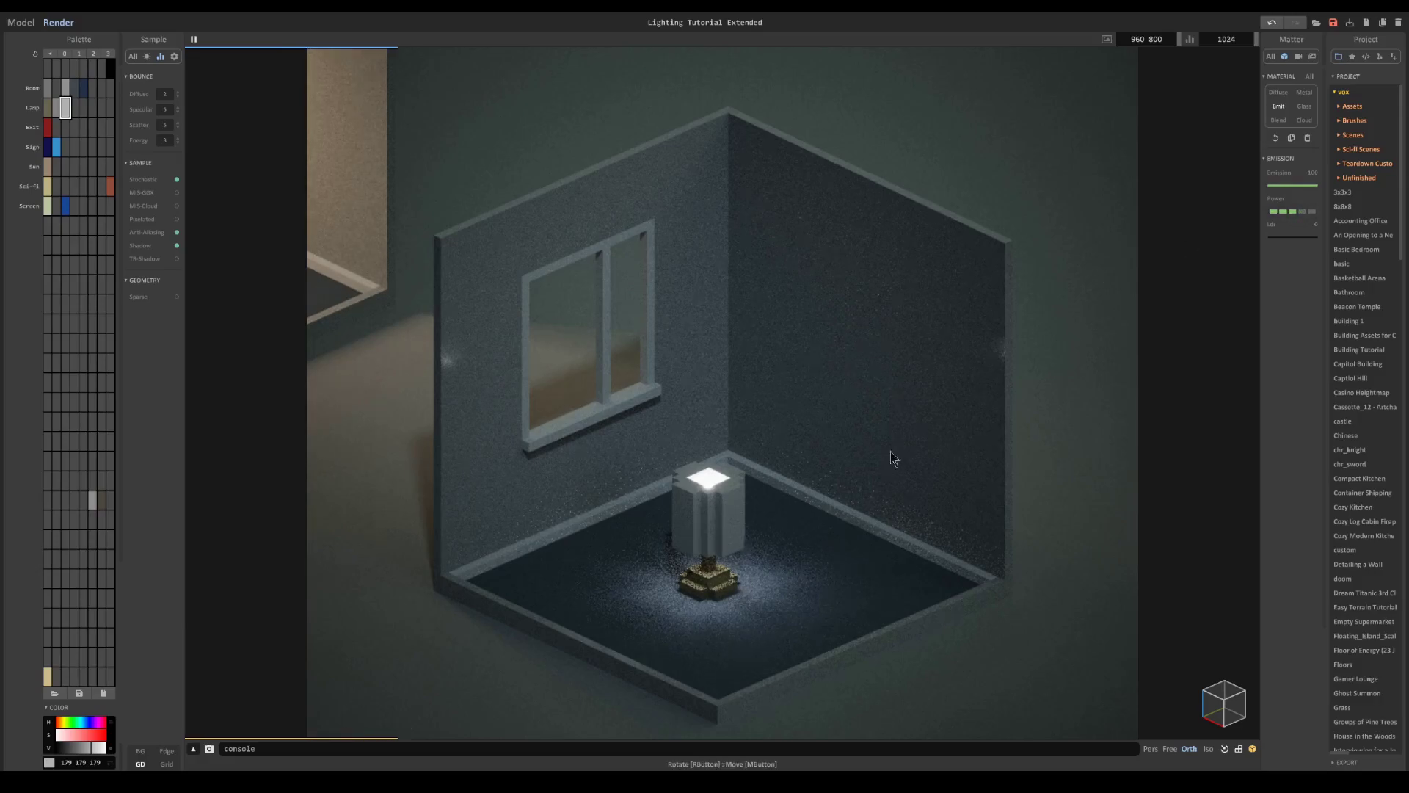
left_click(1302, 211)
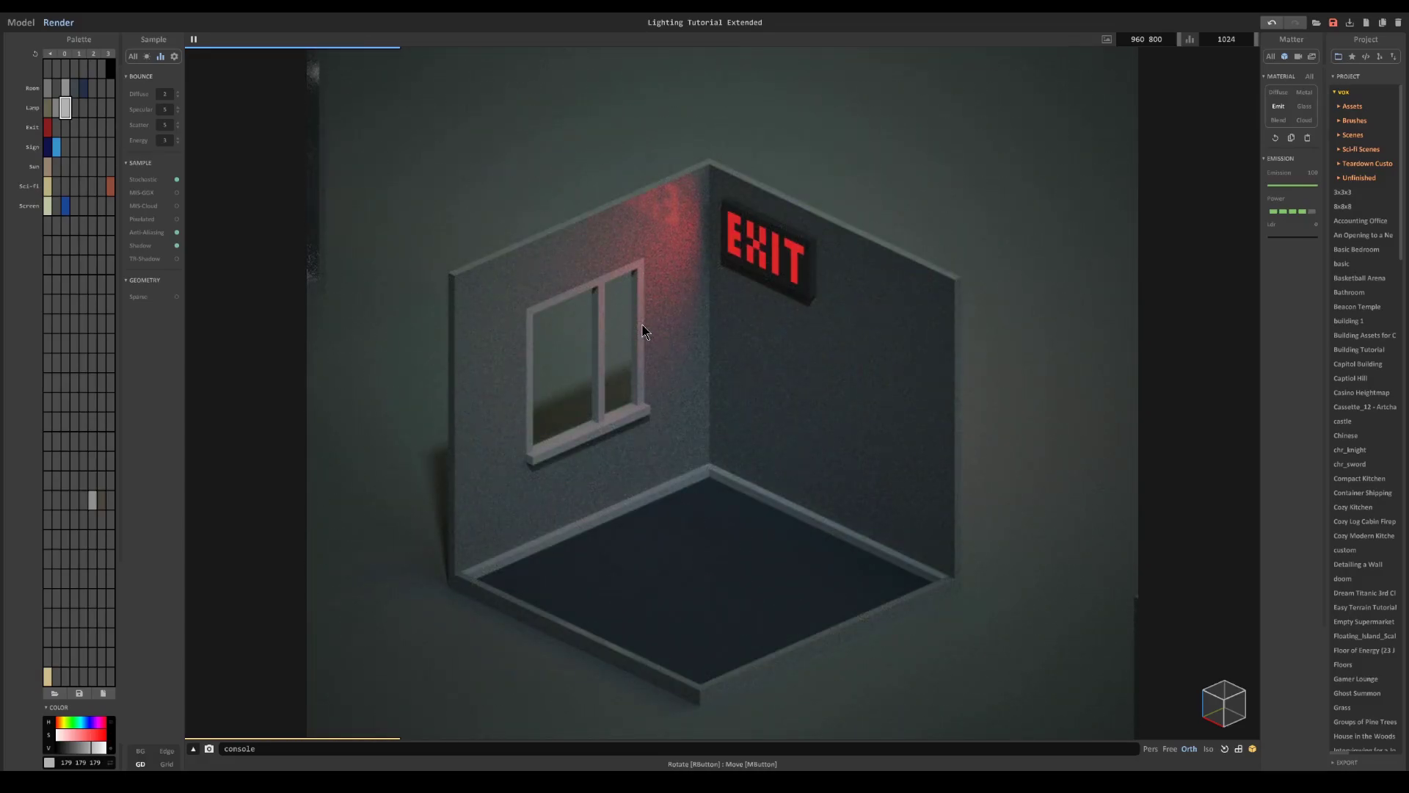
- Select the red Exit colour, drop its Ldr to 0, raise the emission, and settle Ldr at 17
left_click(775, 249)
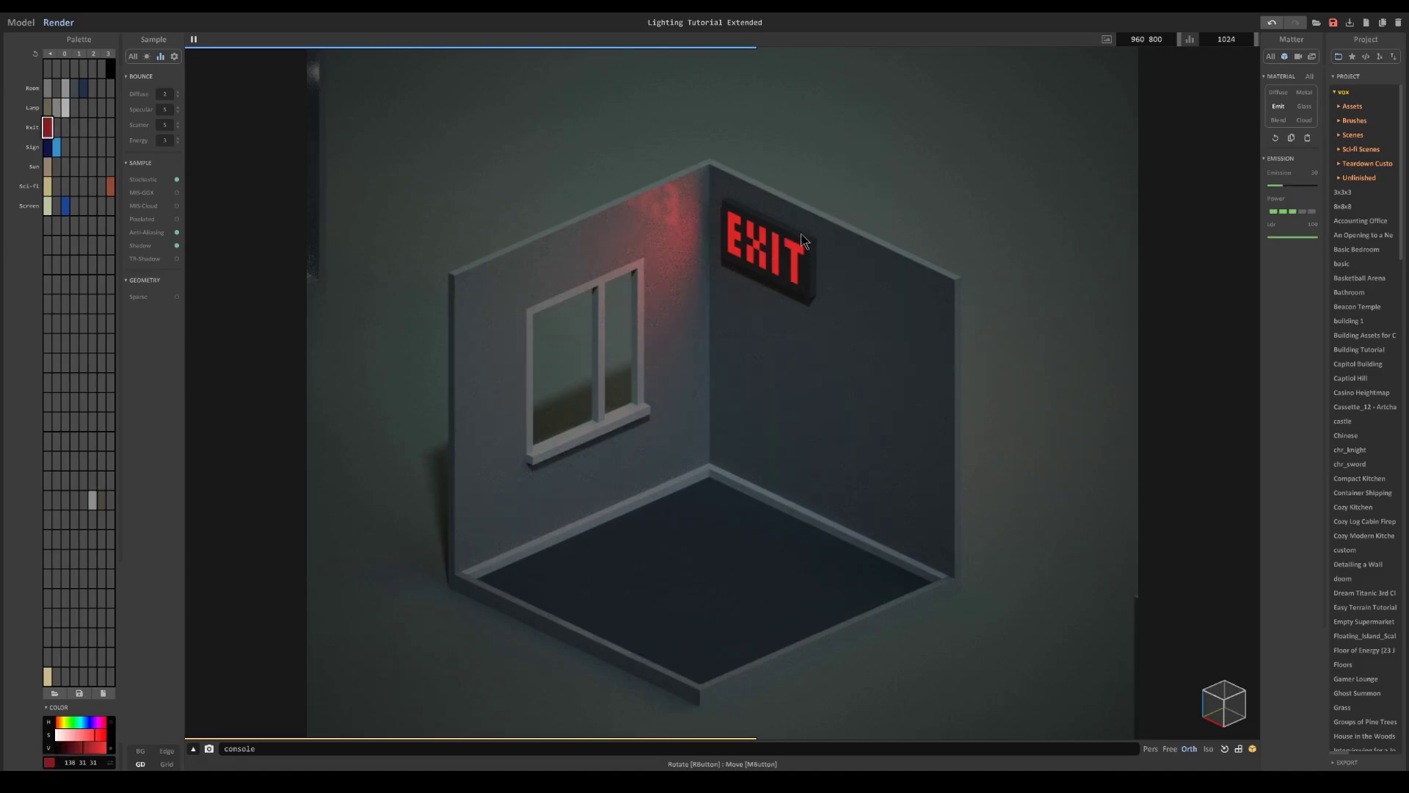
left_click(1273, 237)
left_click_drag(1271, 239, 1265, 241)
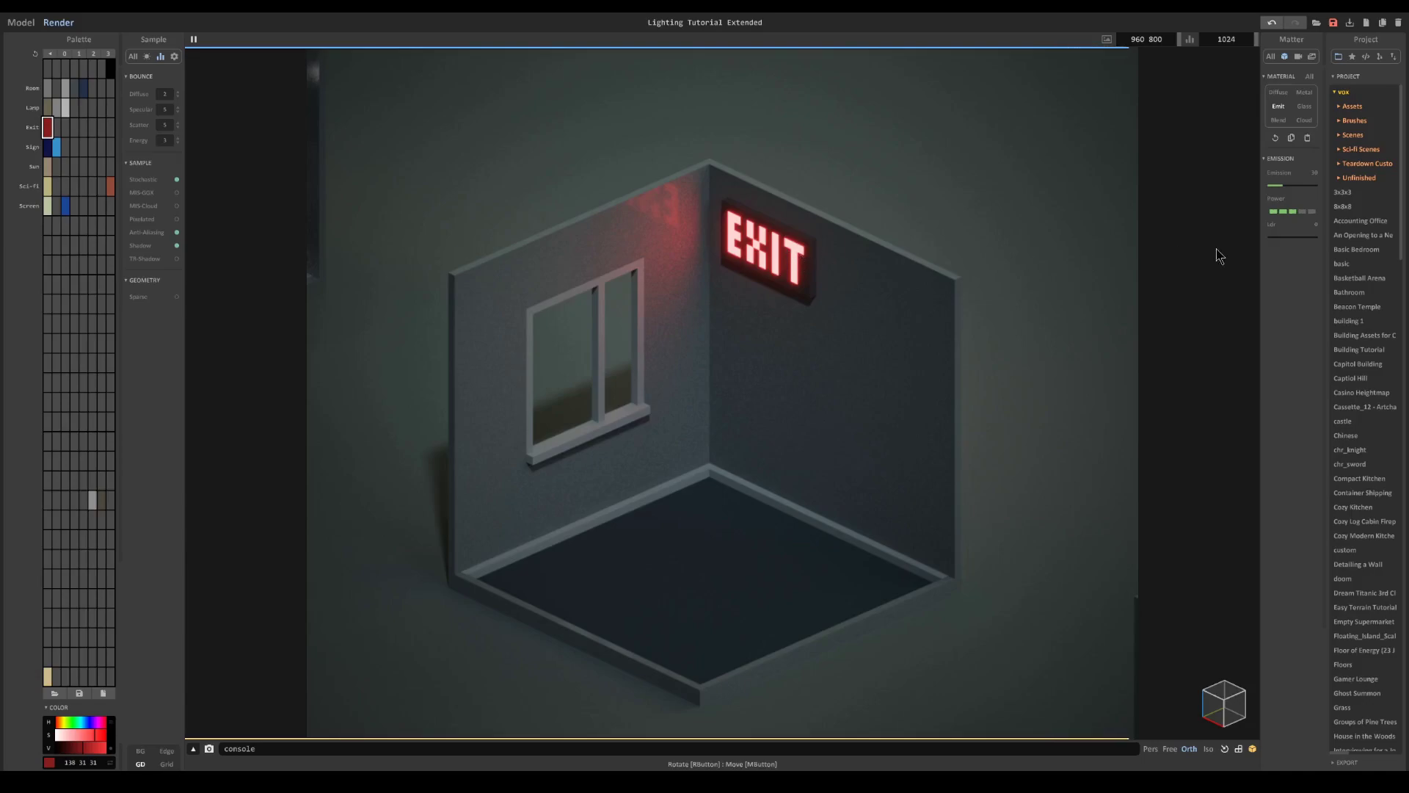
left_click(1278, 242)
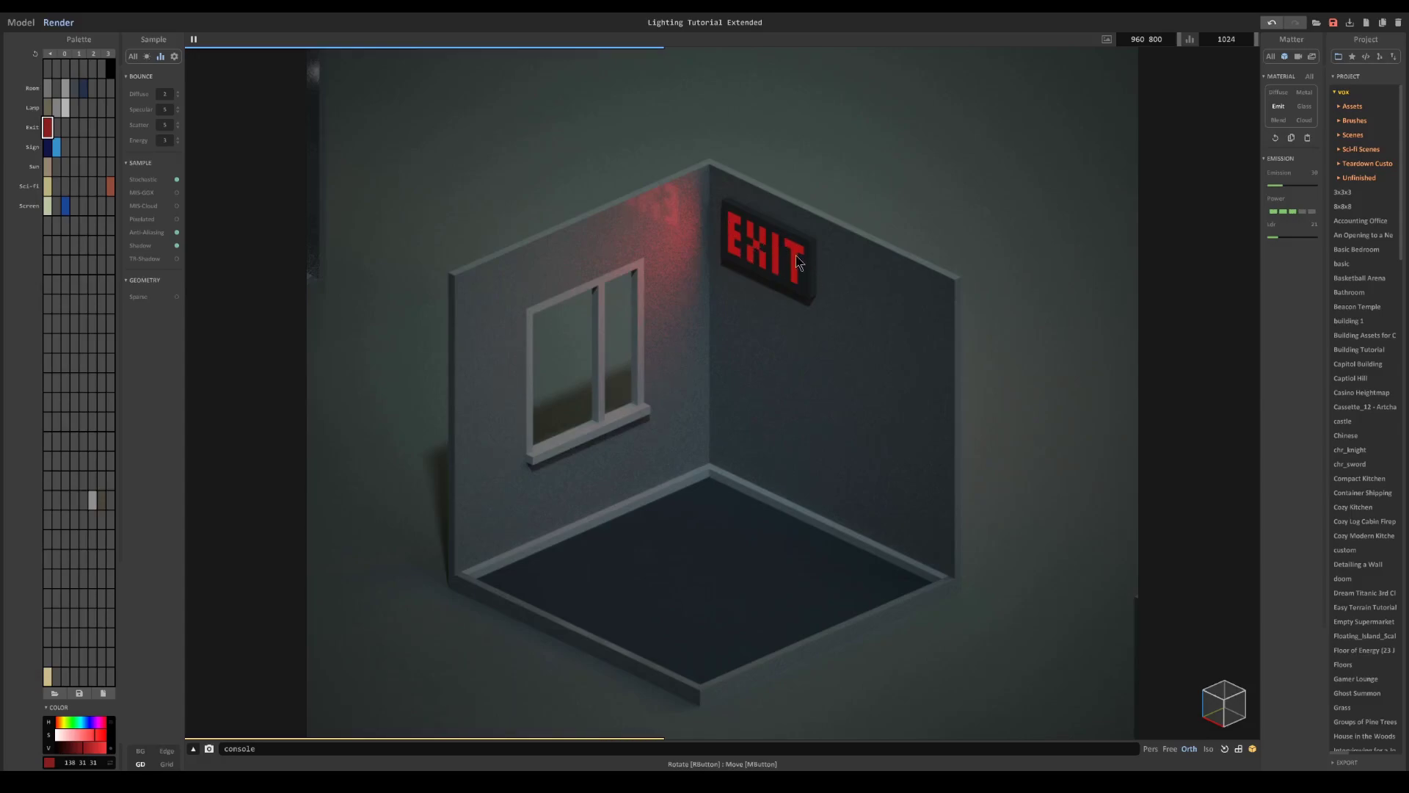
left_click(1284, 236)
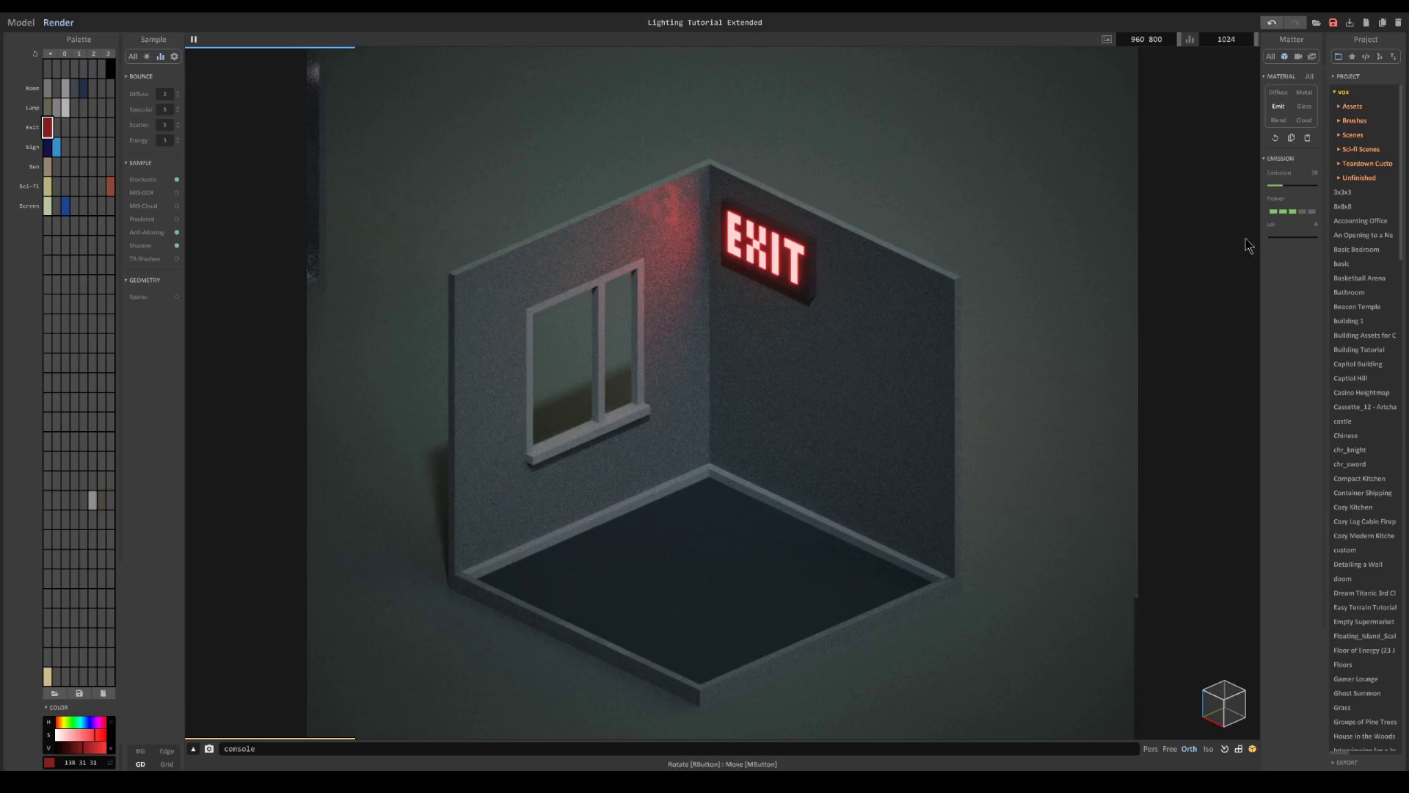
left_click(1276, 237)
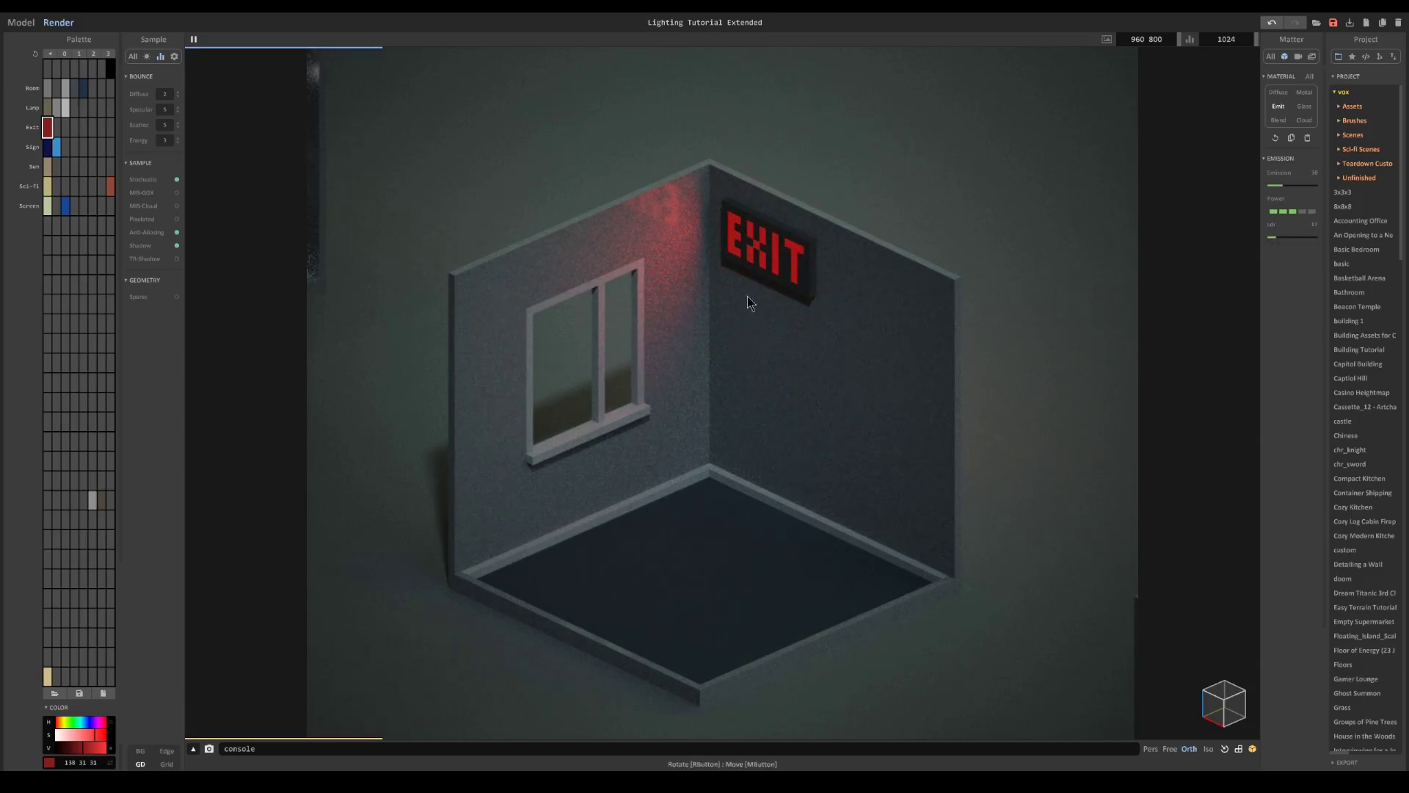
- Set Fog Density to 1 in the Light settings for the EXIT sign room
left_click(147, 56)
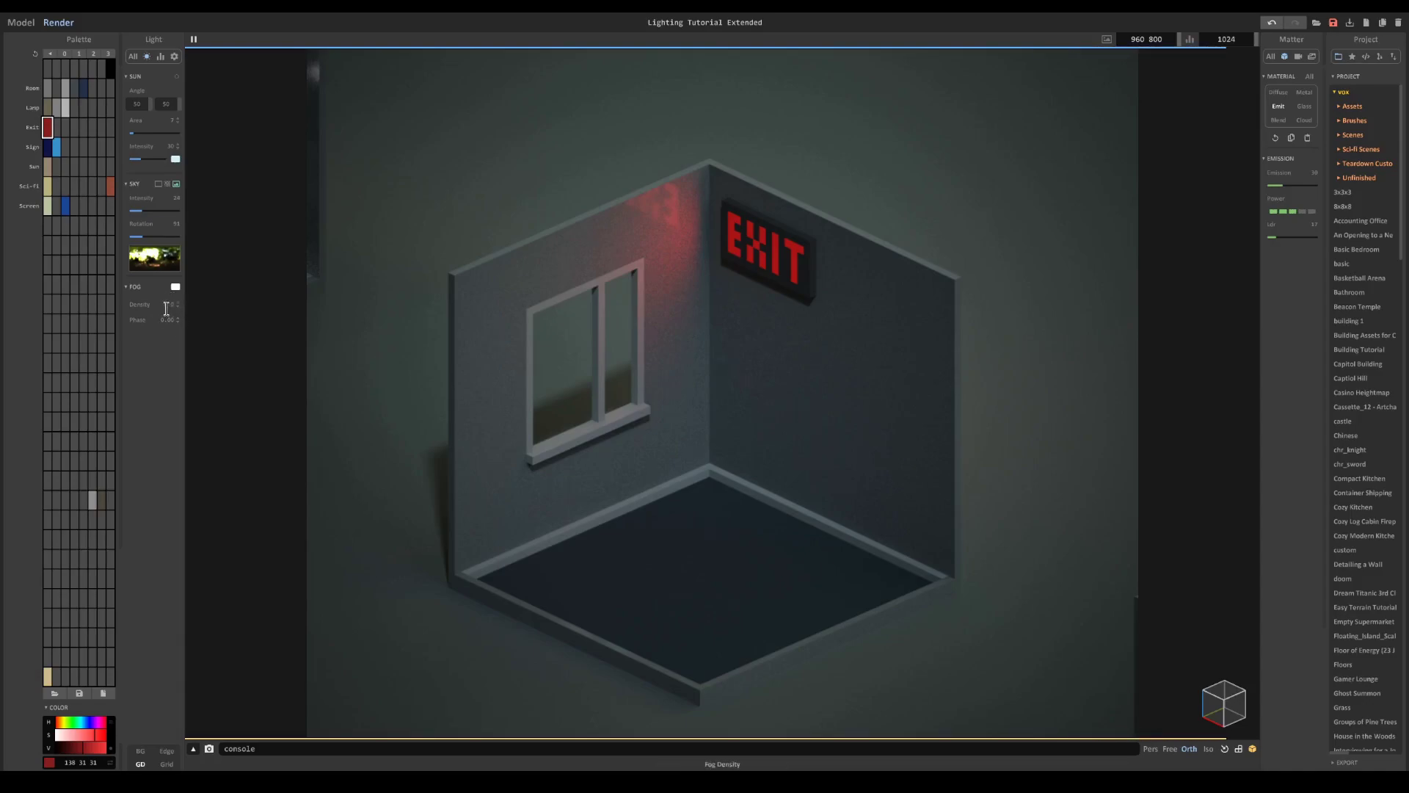
left_click(166, 305)
type("1")
key("Return")
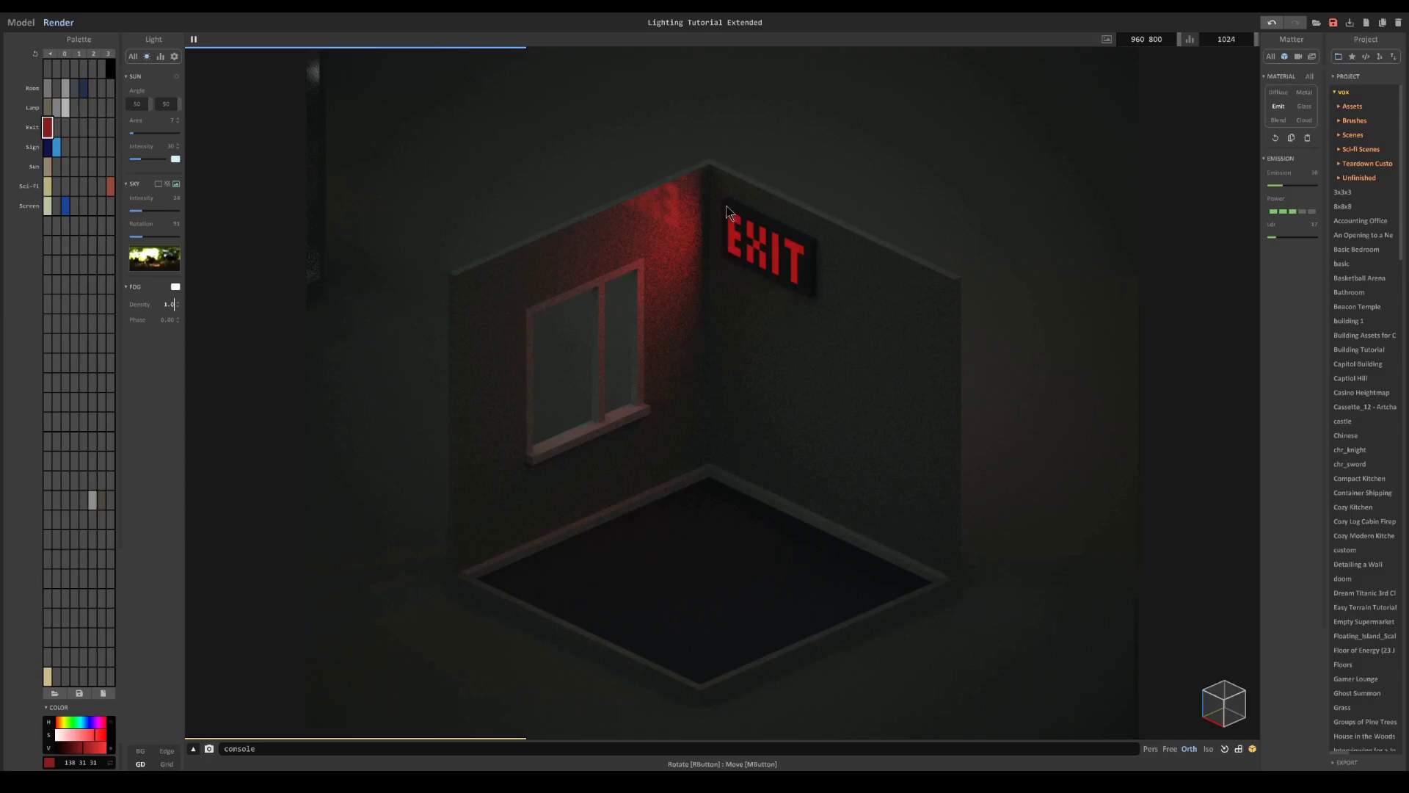
- Reset Fog Density to 0 so the fog clears
left_click_drag(157, 301, 192, 303)
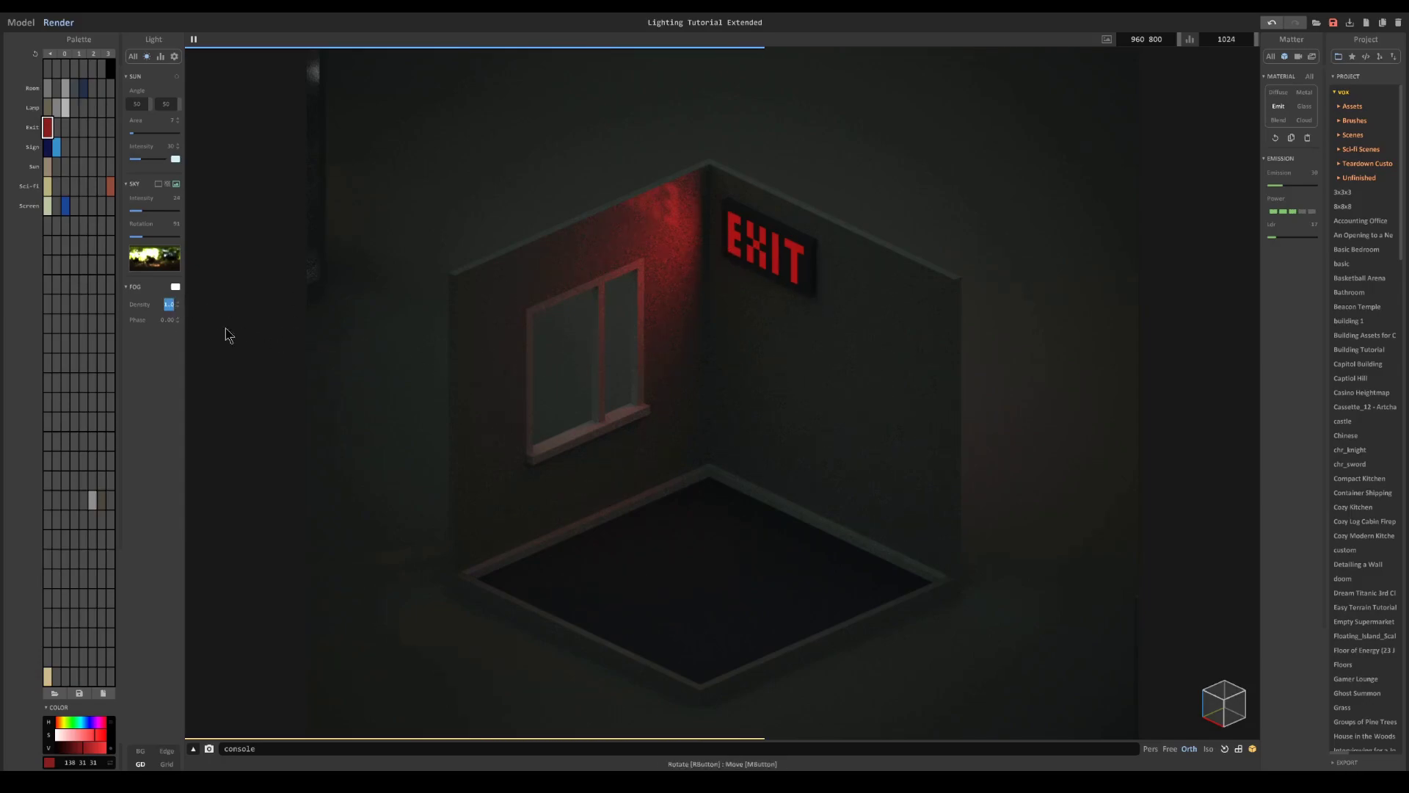
type("0")
key("Return")
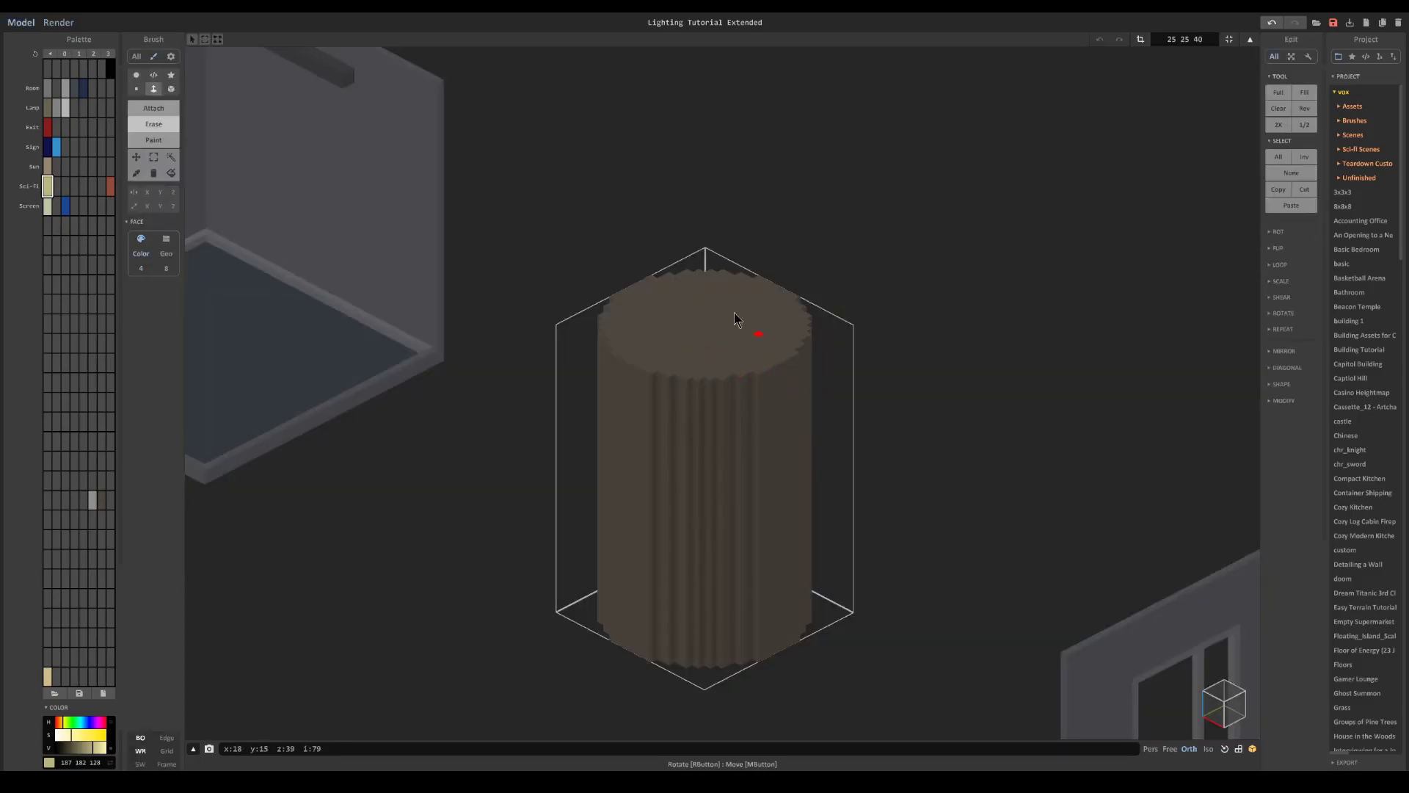
- Paint a red disc on the cylinder top, undo it, and switch to the rendered view
left_click(712, 336)
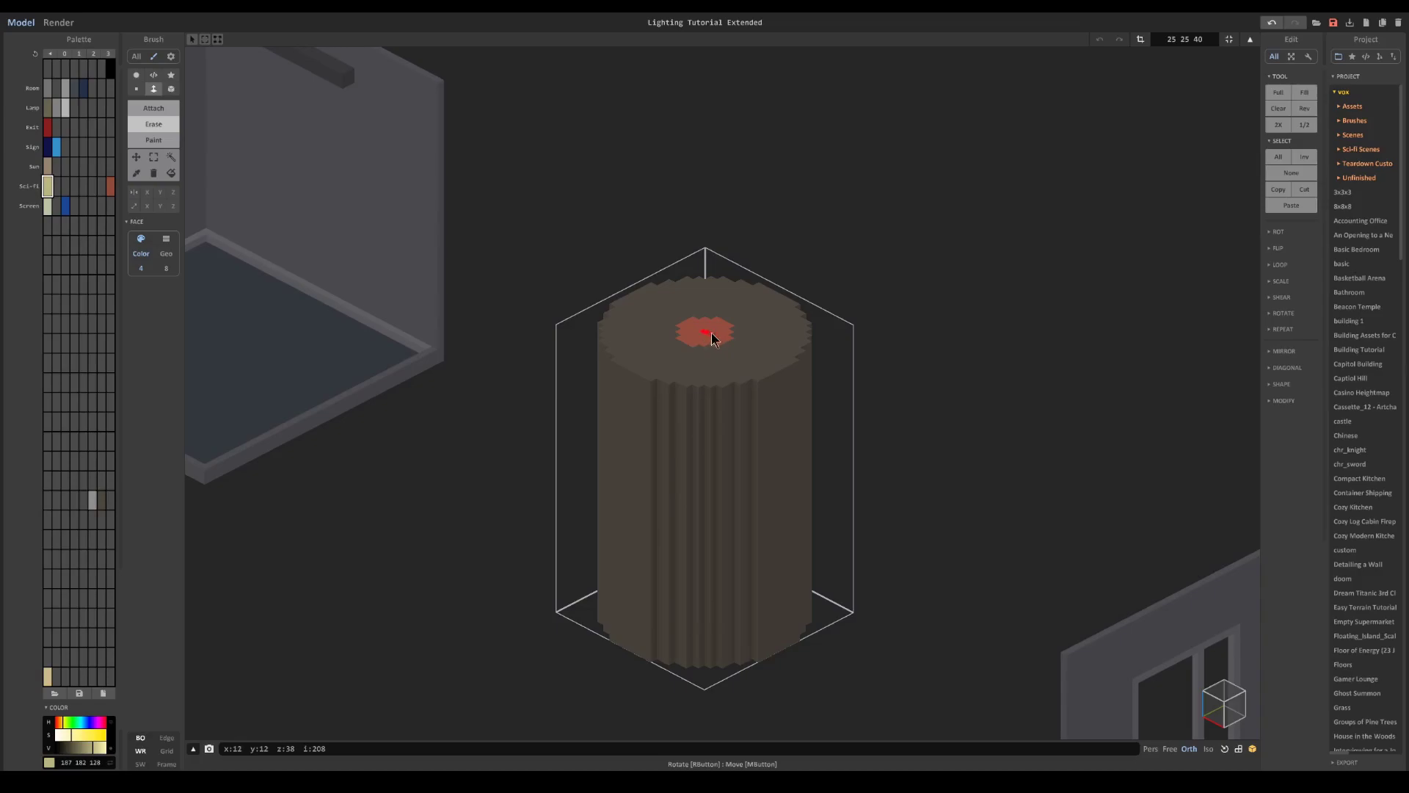
key("ctrl+z")
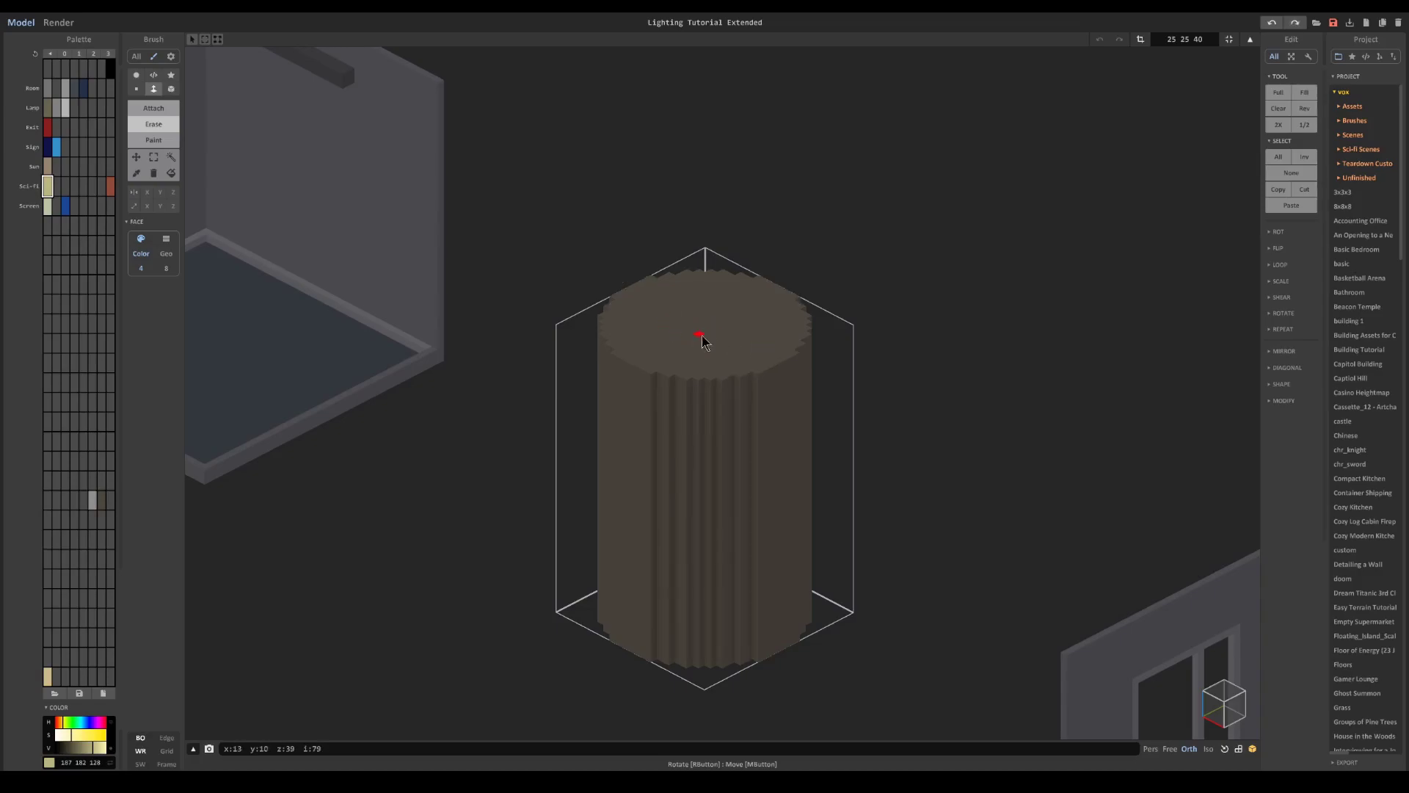
key("Tab")
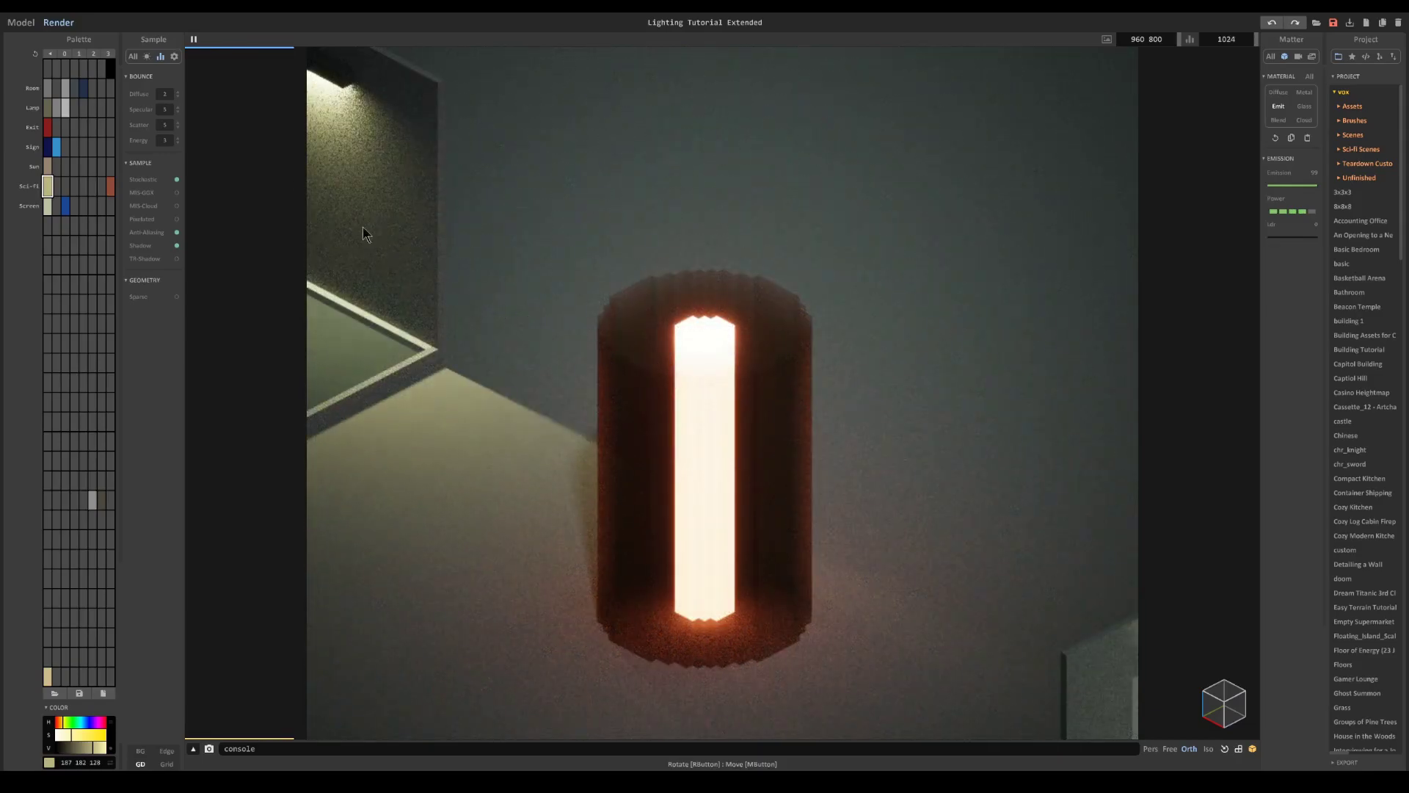
- Enable the MIS-GGX, MIS-Cloud and TR-Shadow render options
left_click(178, 193)
left_click(179, 206)
left_click(176, 258)
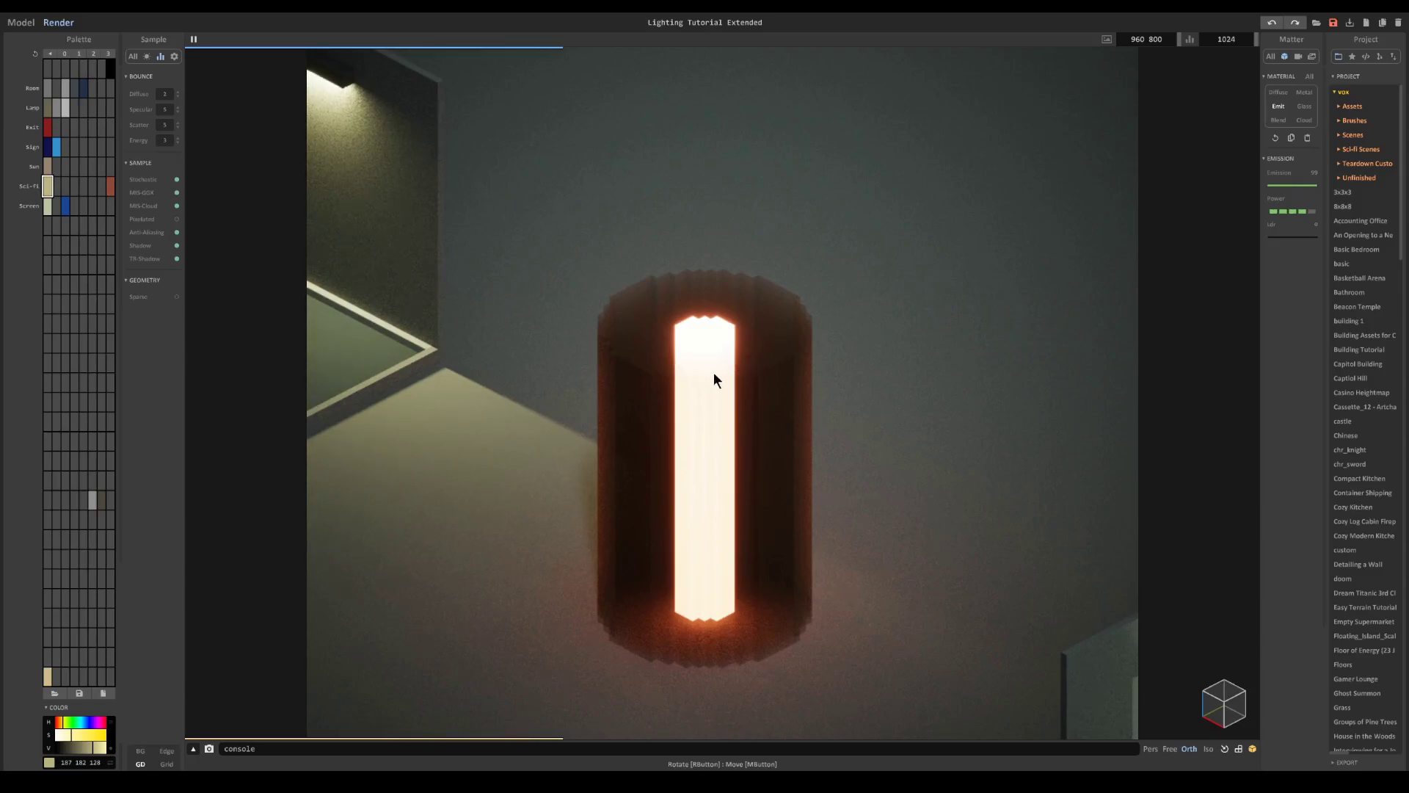
- Make the lamp shell Glass with IOR 1.02, roughness 14 and transparency 28
left_click(775, 347)
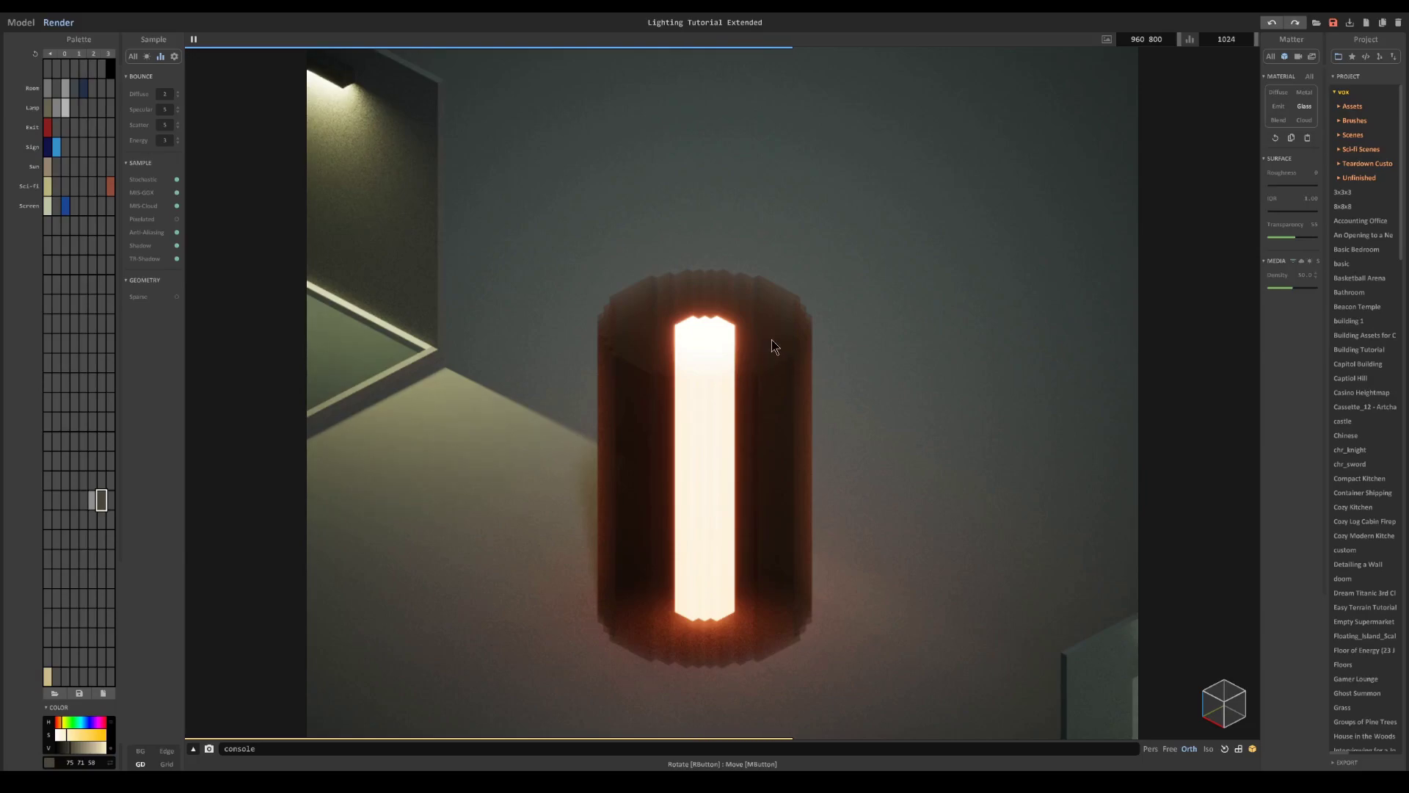
left_click(771, 346, "alt")
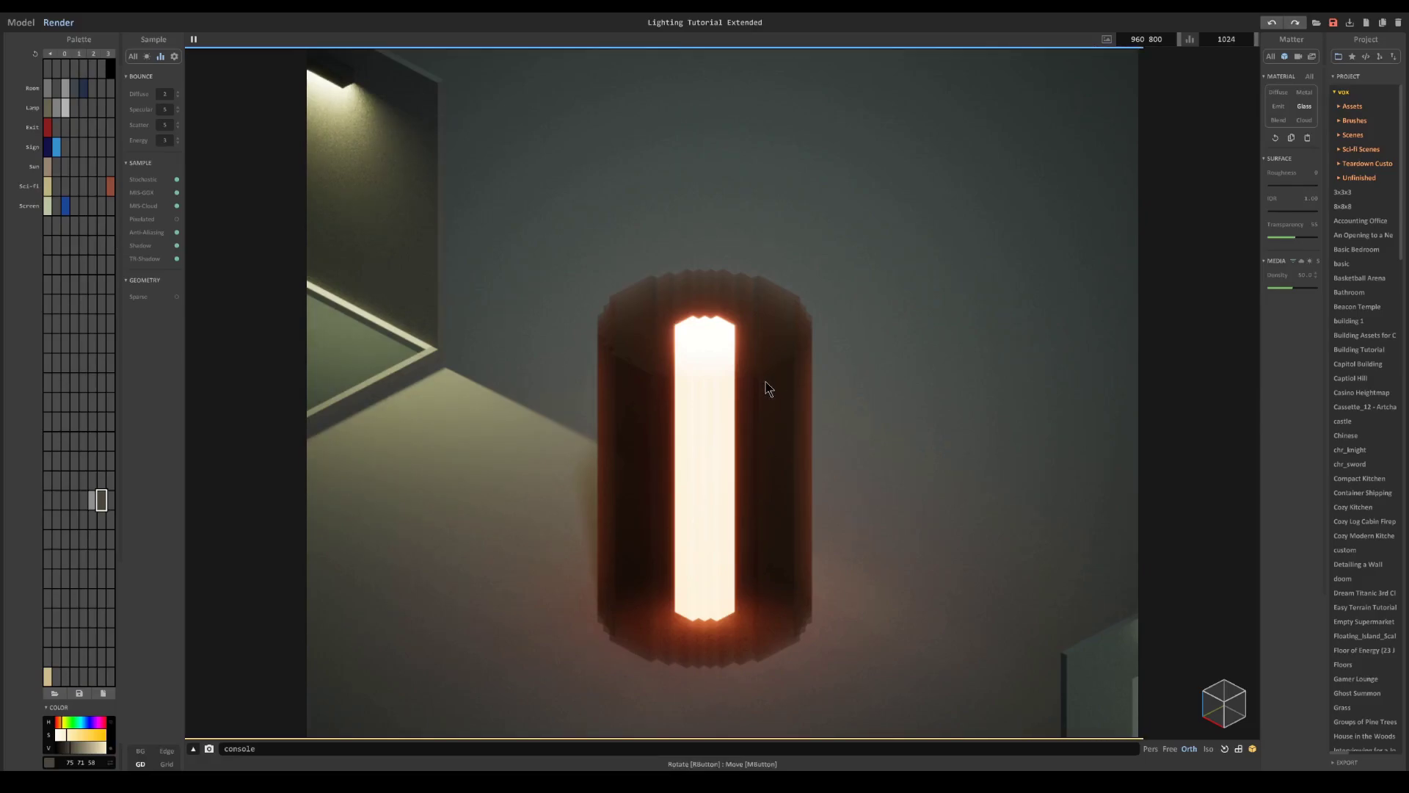
left_click(1272, 211)
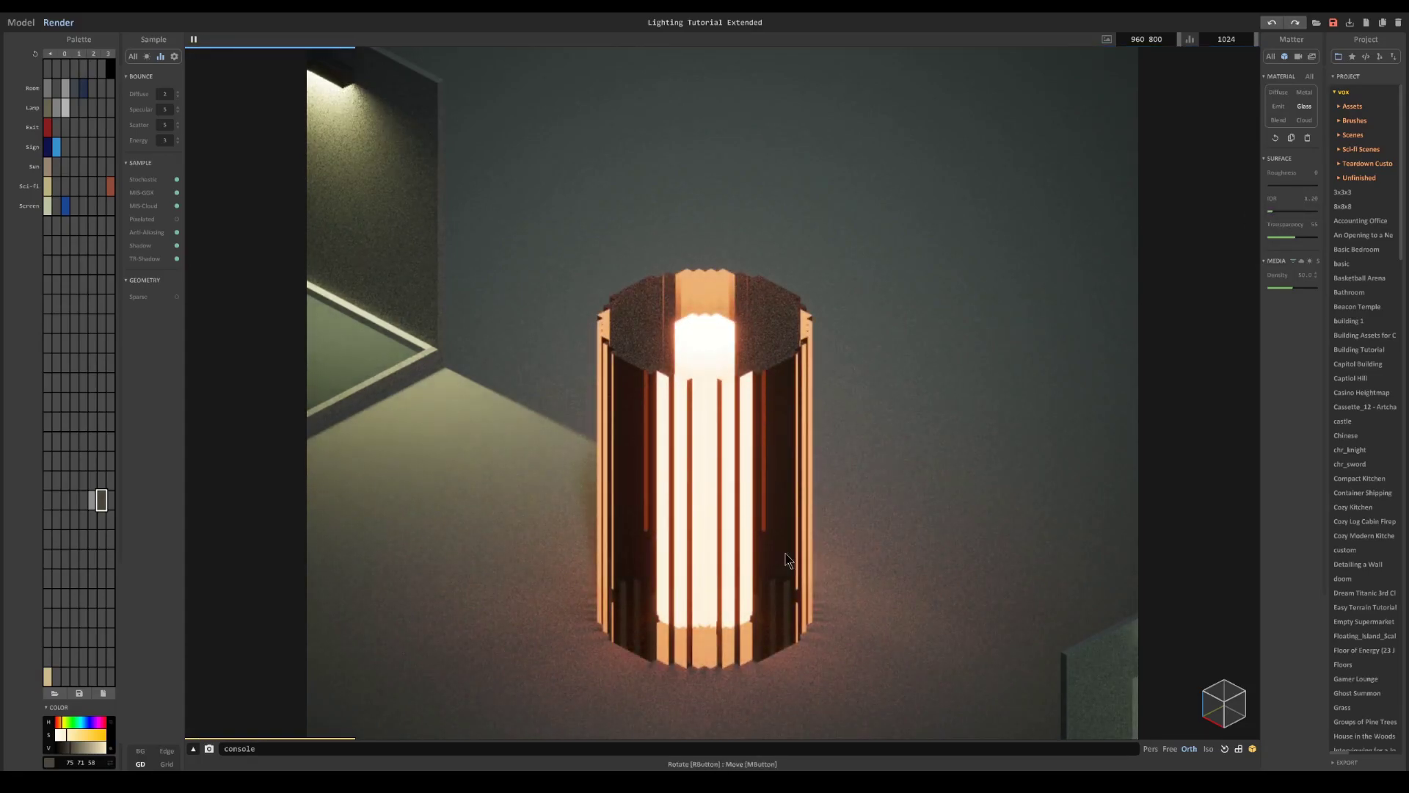
left_click(1278, 185)
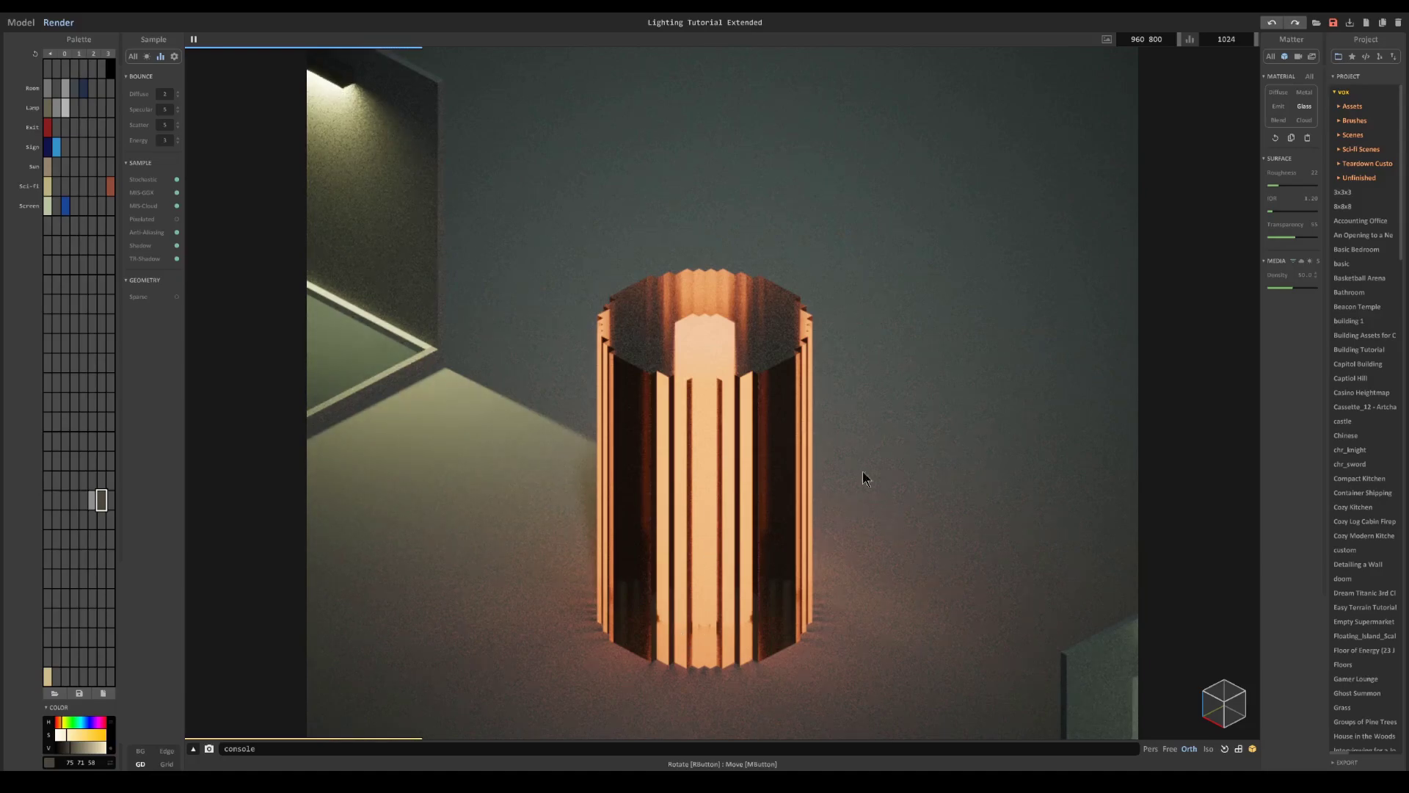
left_click(1288, 211)
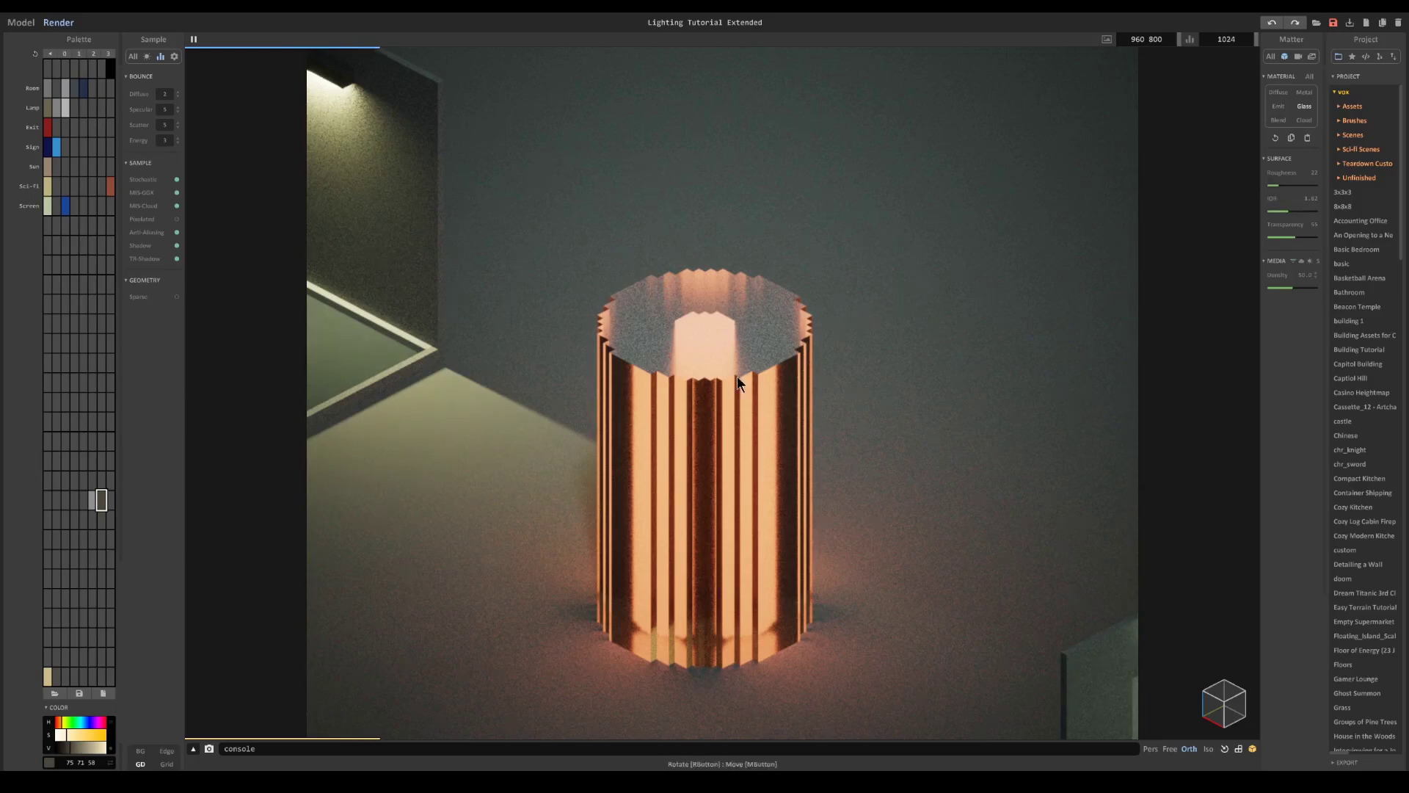
left_click(1275, 187)
left_click(1279, 238)
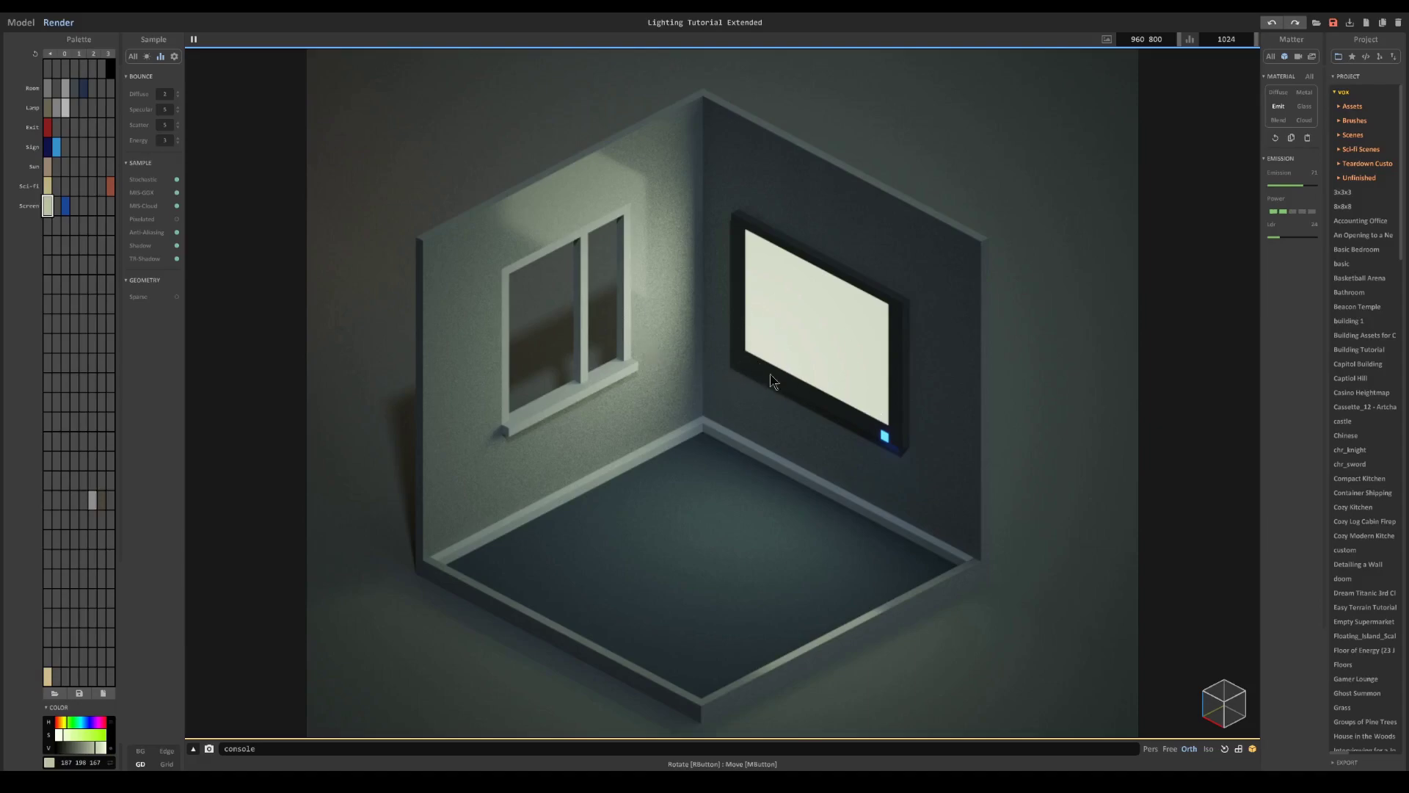
- Set the TV screen's emission Ldr to 0, then 16, and pick the blue LED colour
left_click(1273, 238)
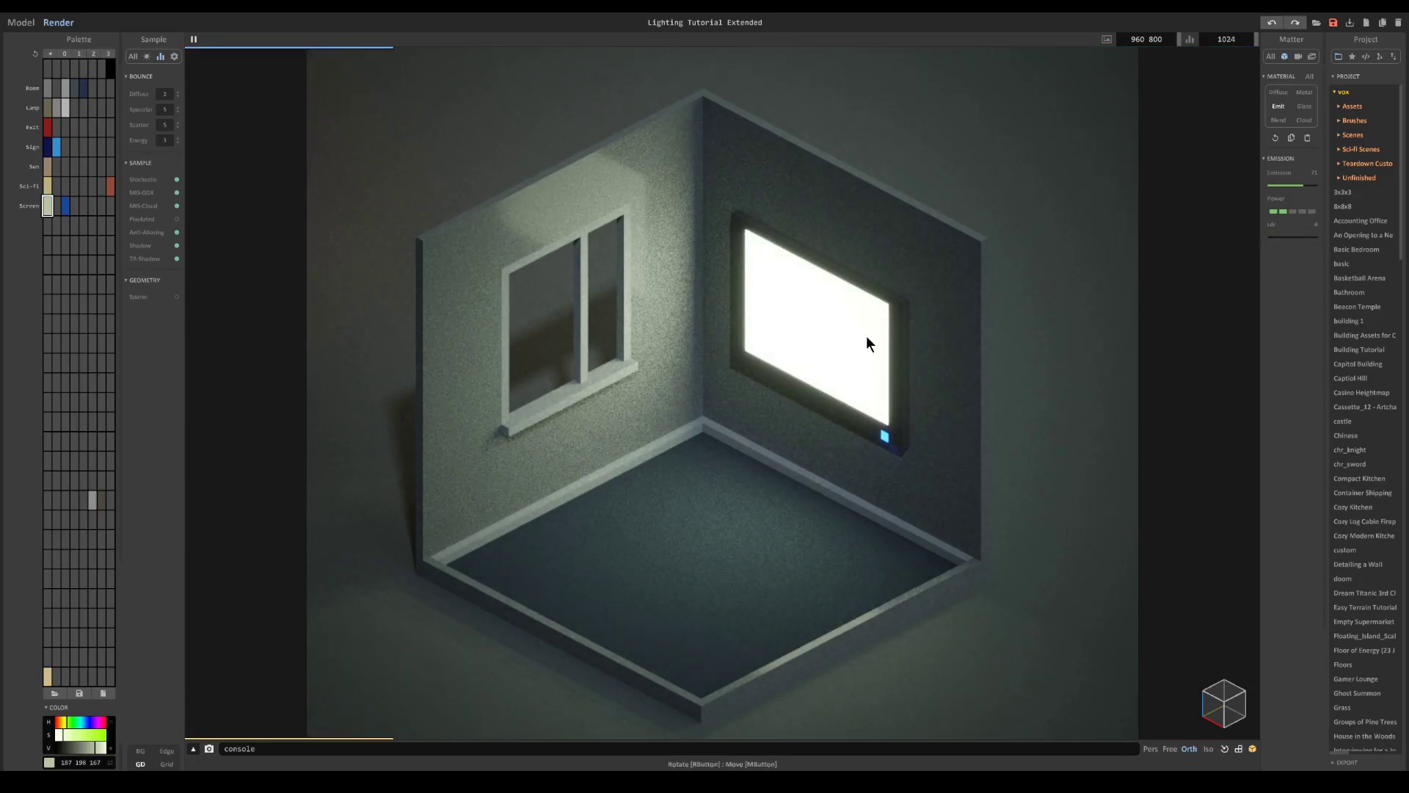
left_click(1274, 237)
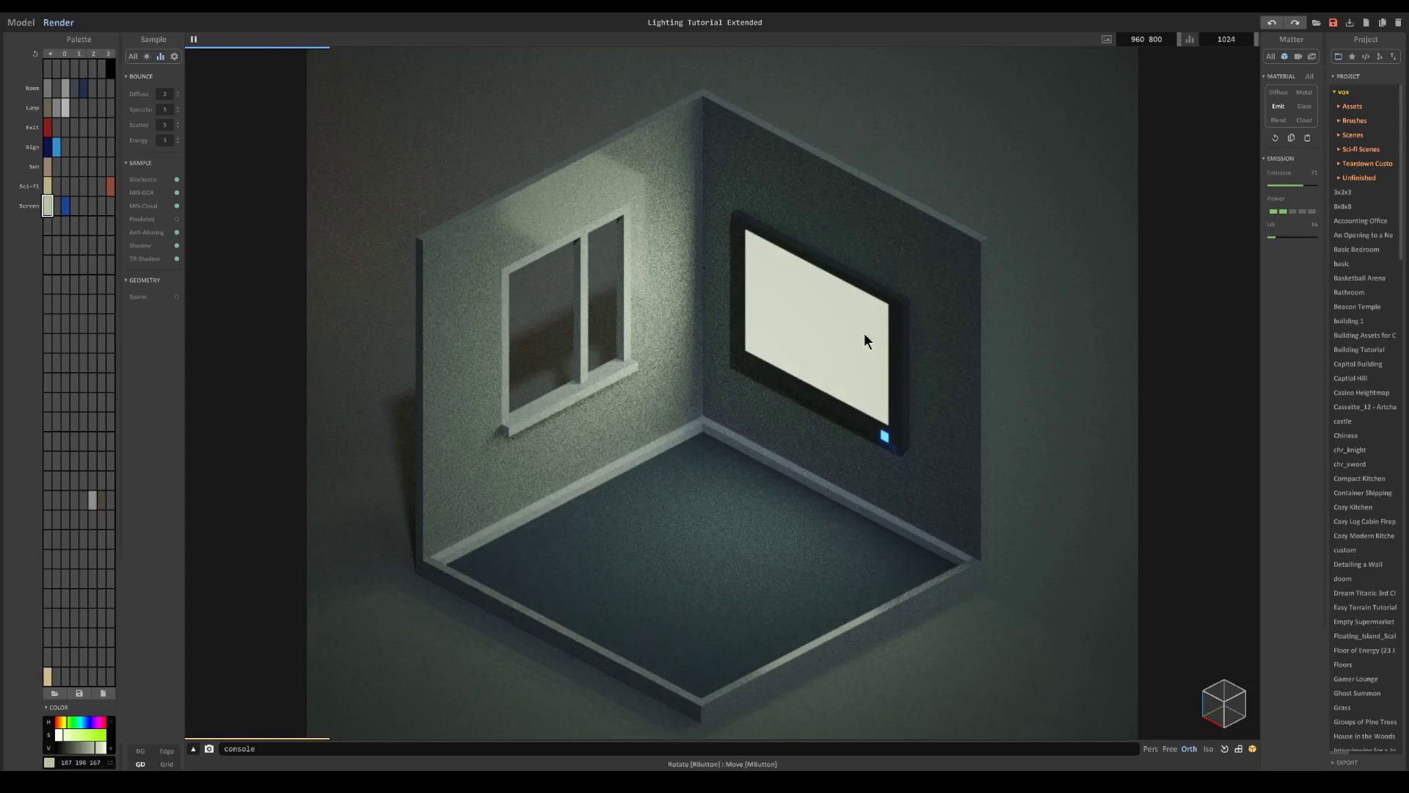
left_click(888, 433)
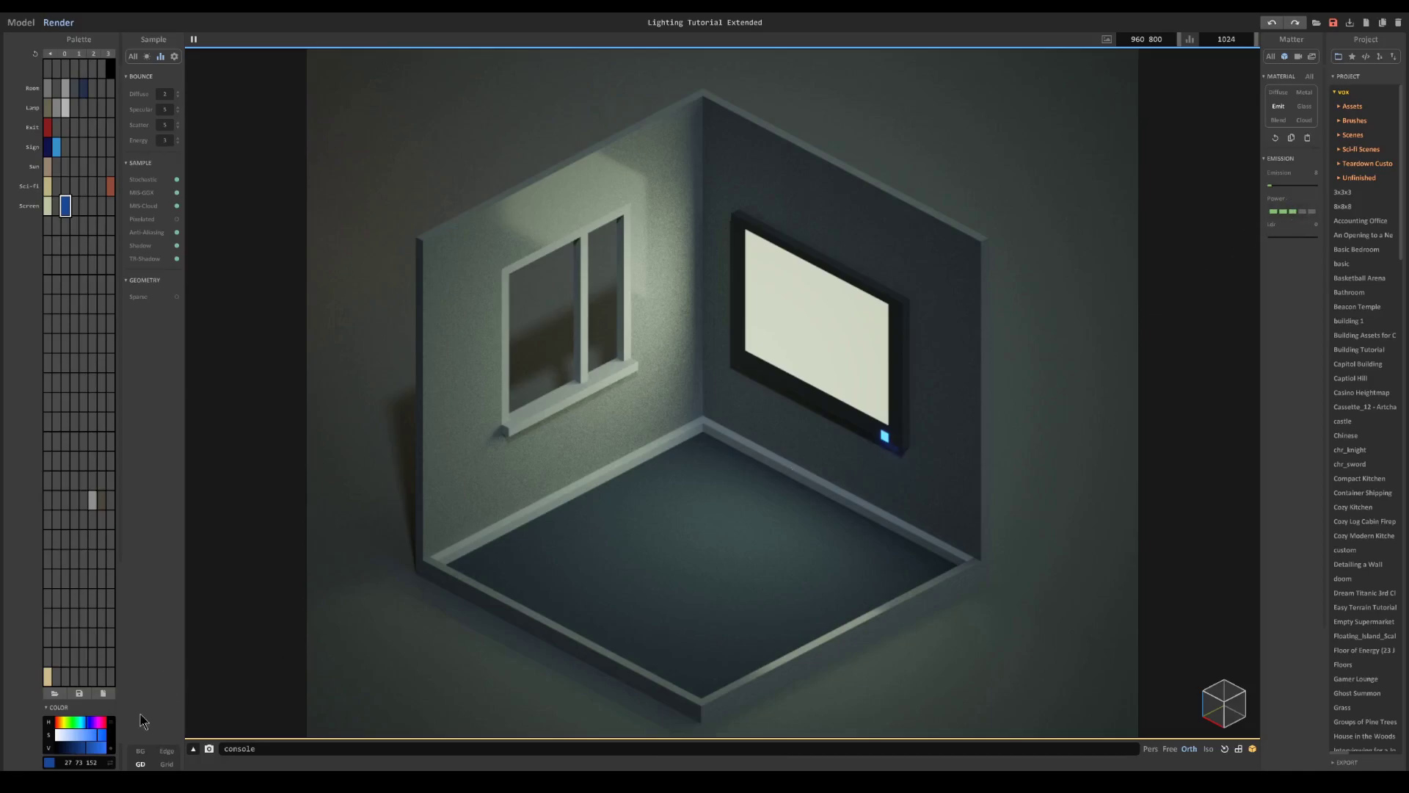
- Adjust the LED colour's saturation and brightness bars until it reads 51 110 212
left_click(85, 734)
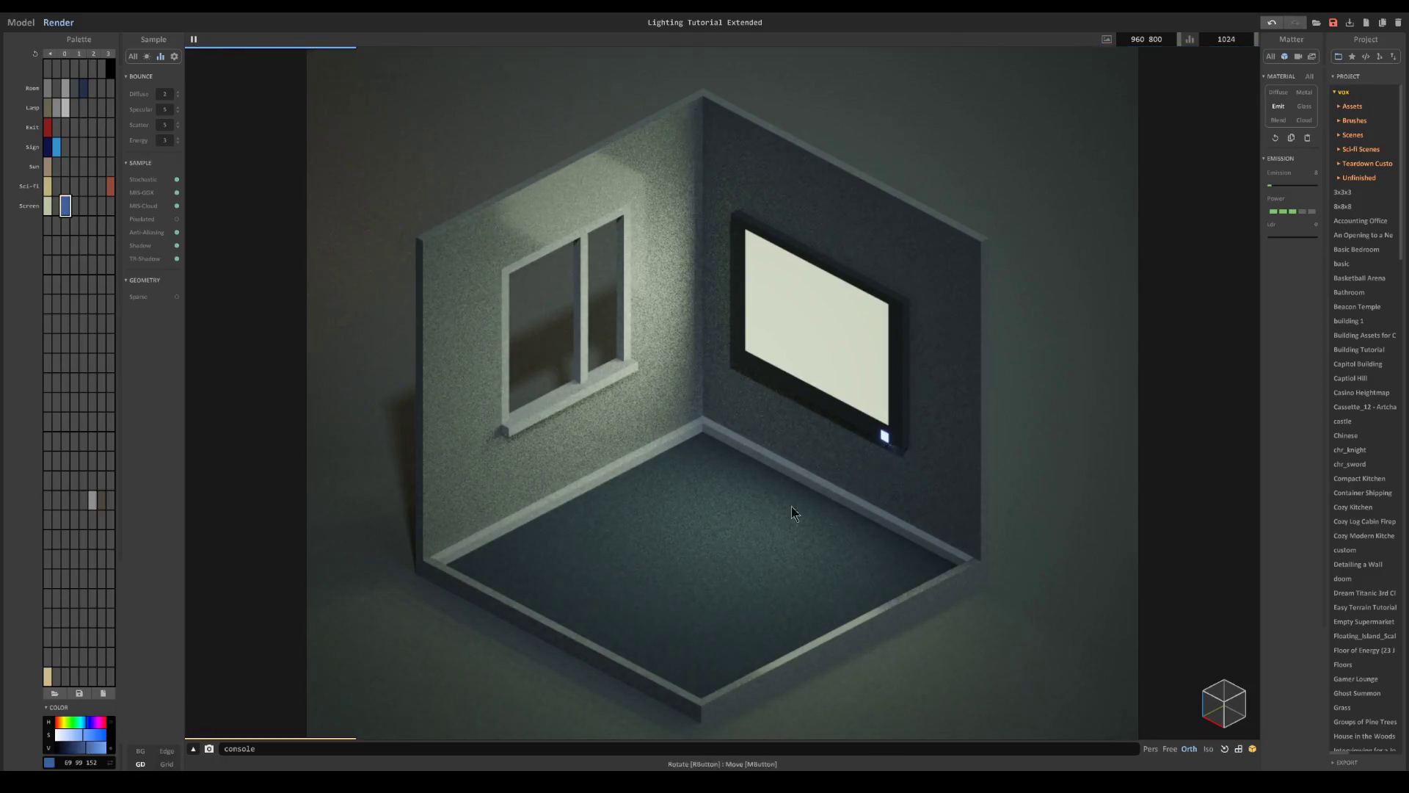
left_click(96, 744)
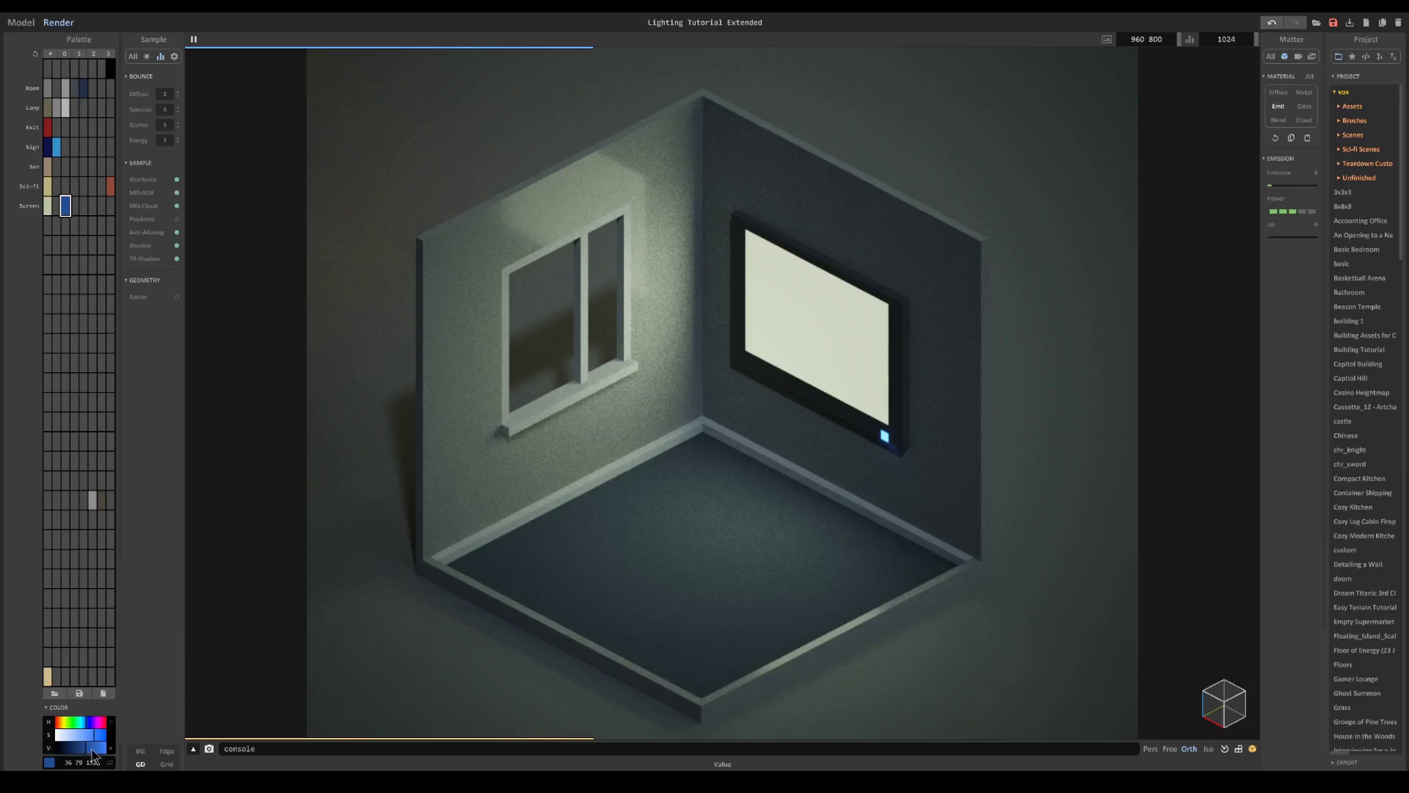
left_click(79, 749)
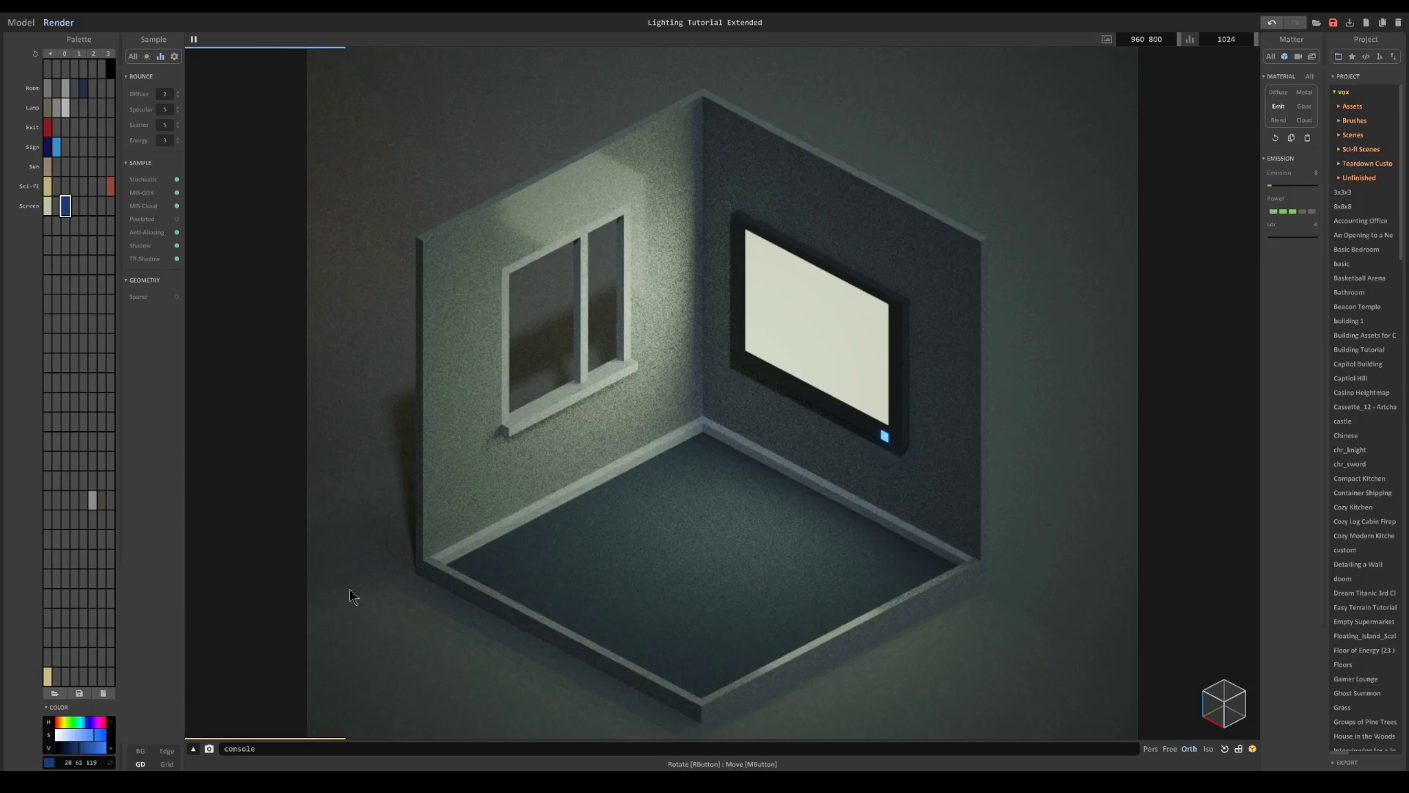
left_click(69, 750)
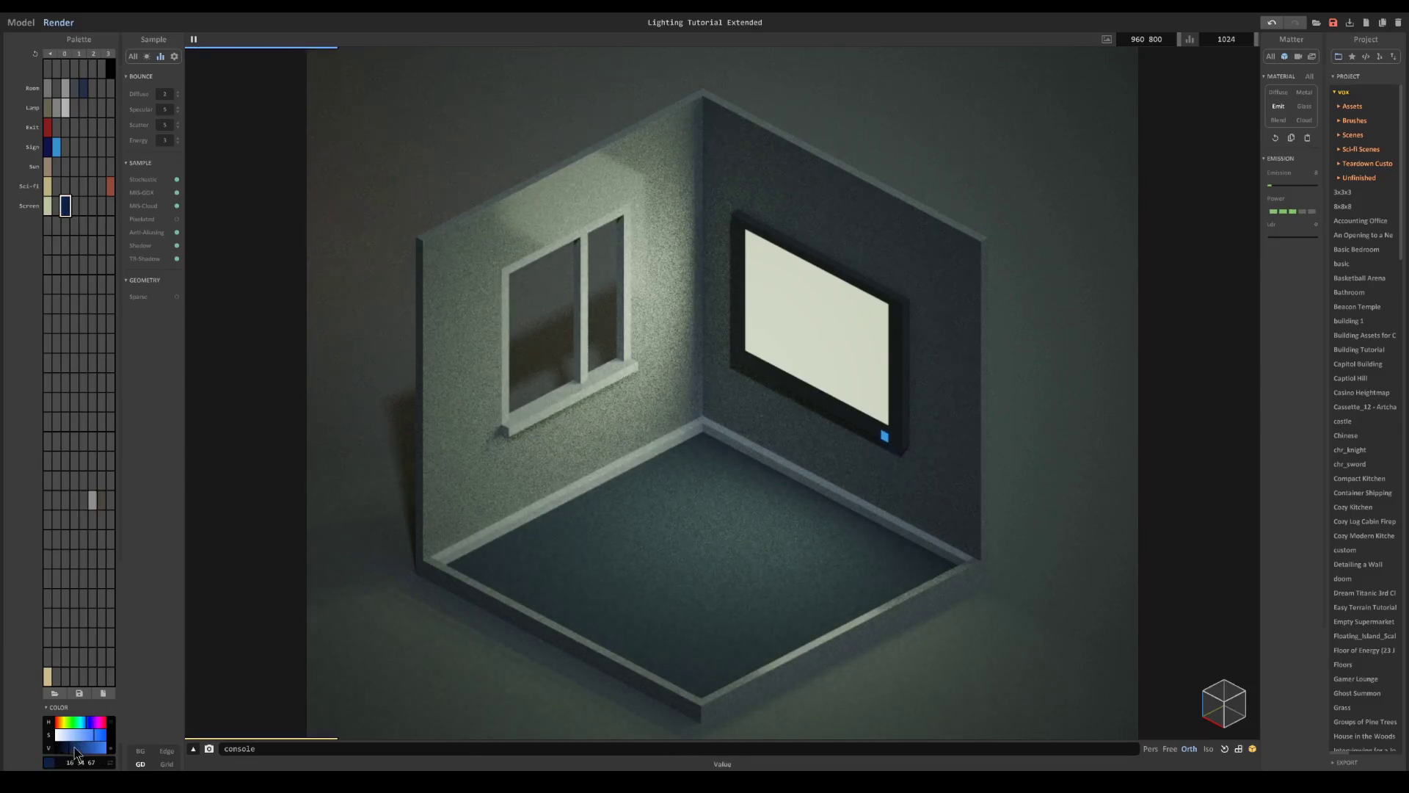
left_click(102, 748)
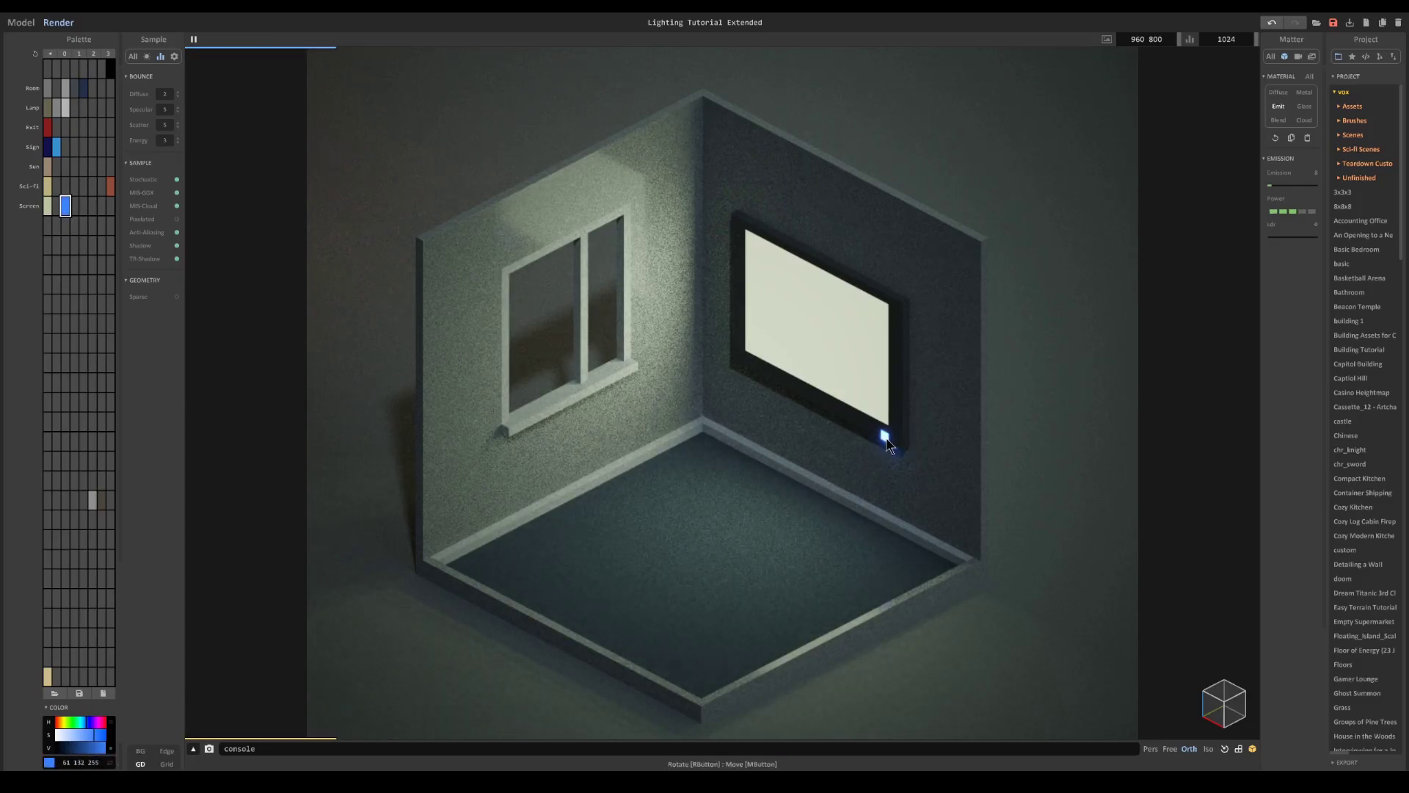
left_click(101, 748)
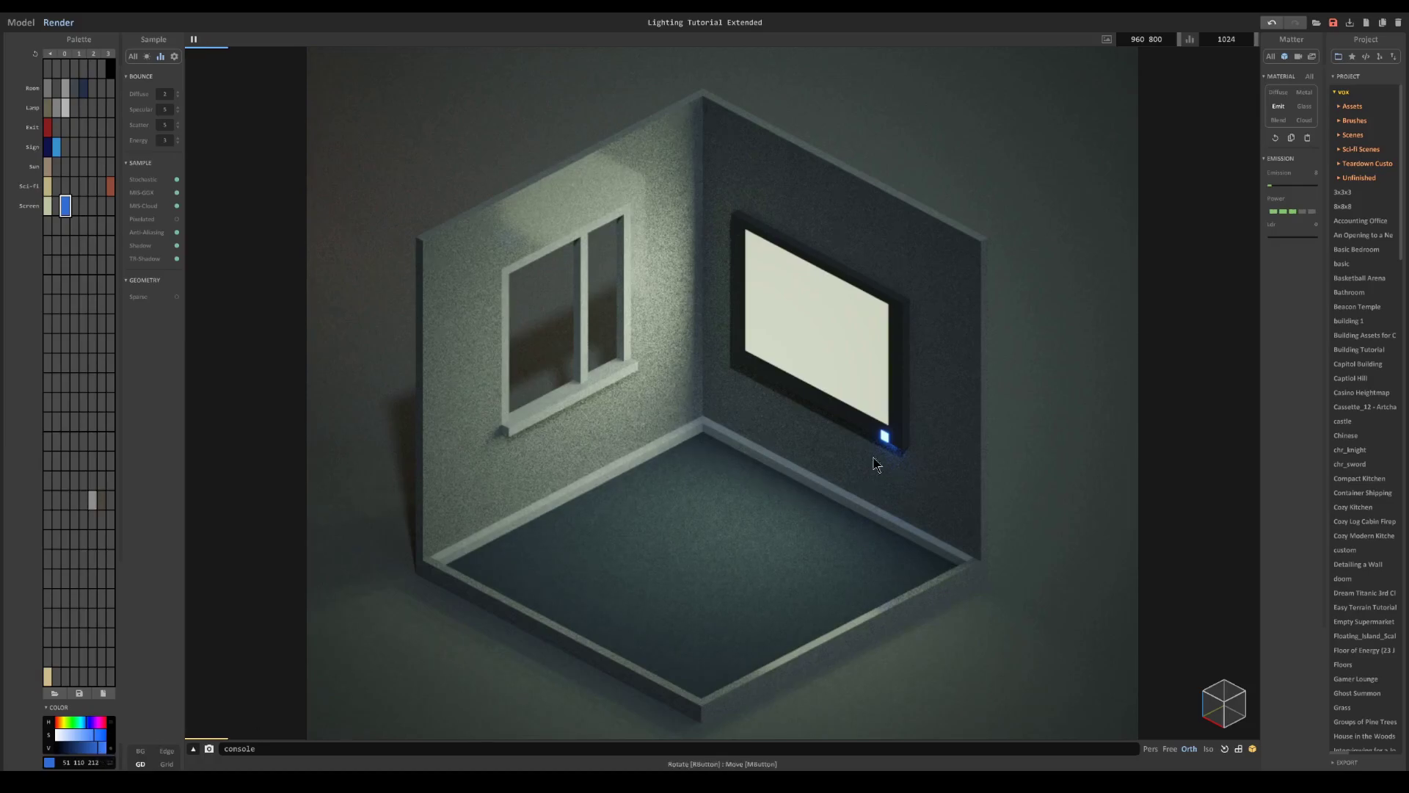